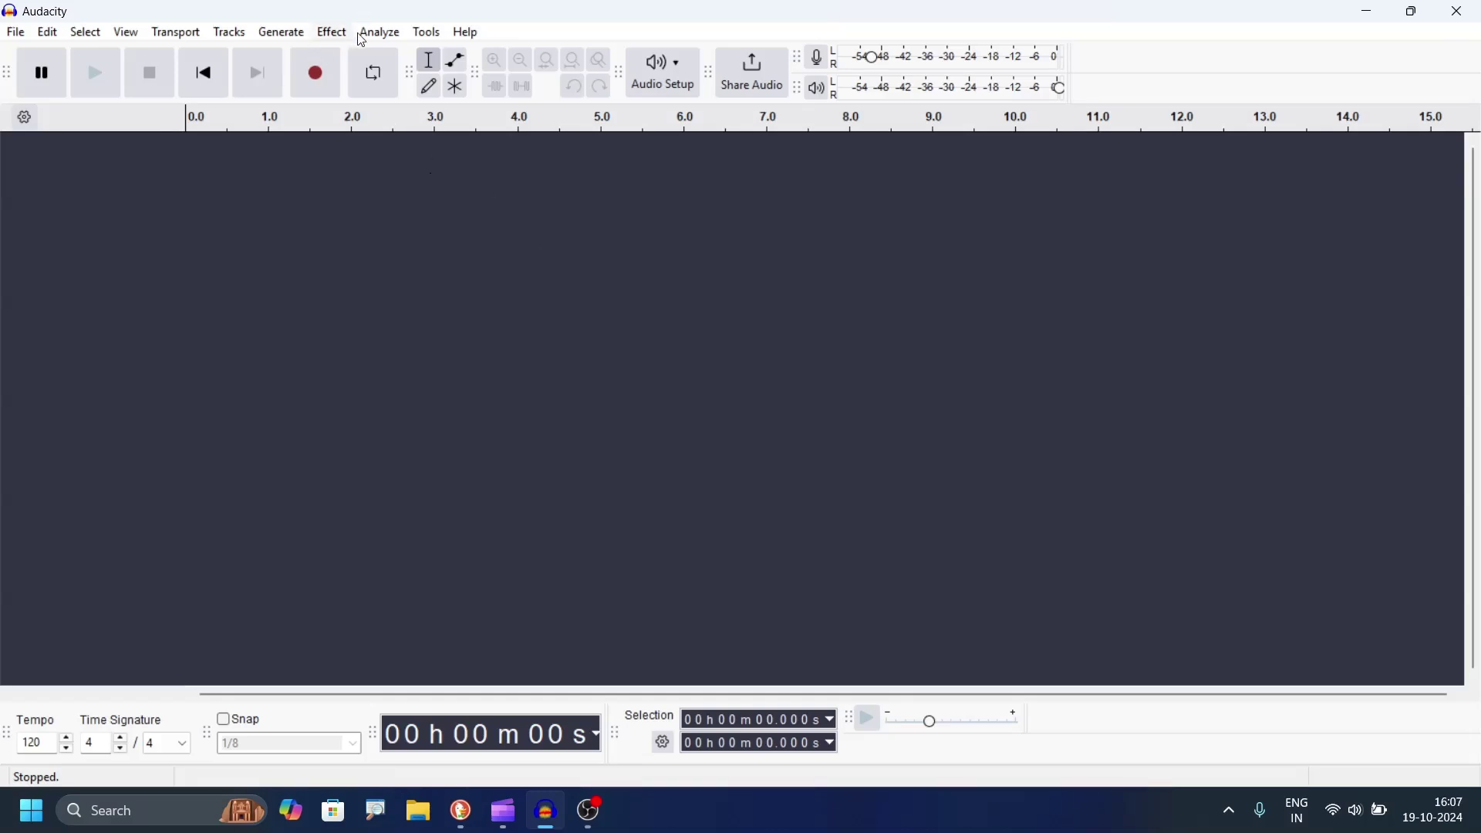
{"action": "left_click", "coordinate": [226, 35]}
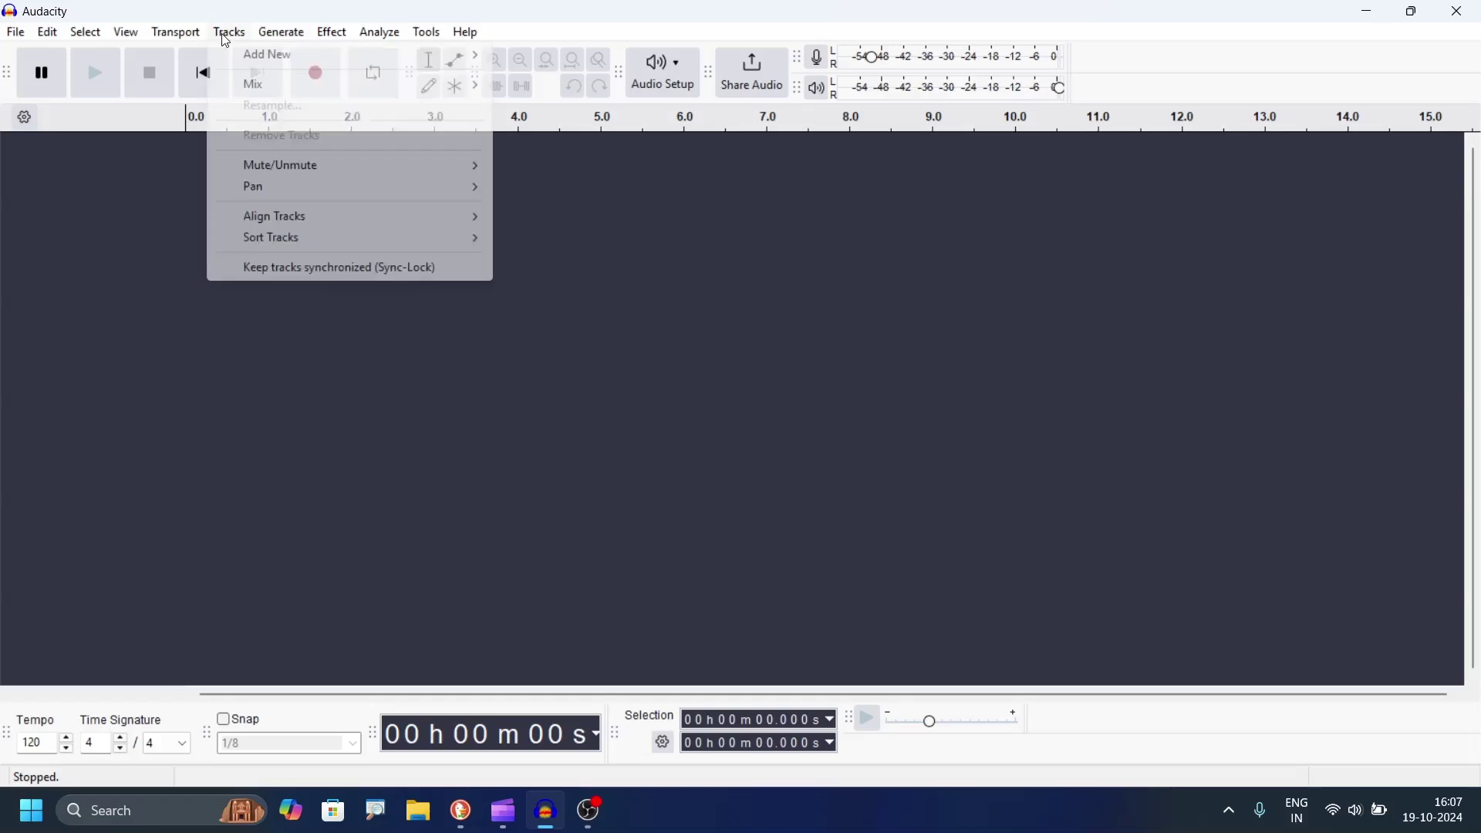
{"action": "mouse_move", "coordinate": [318, 180]}
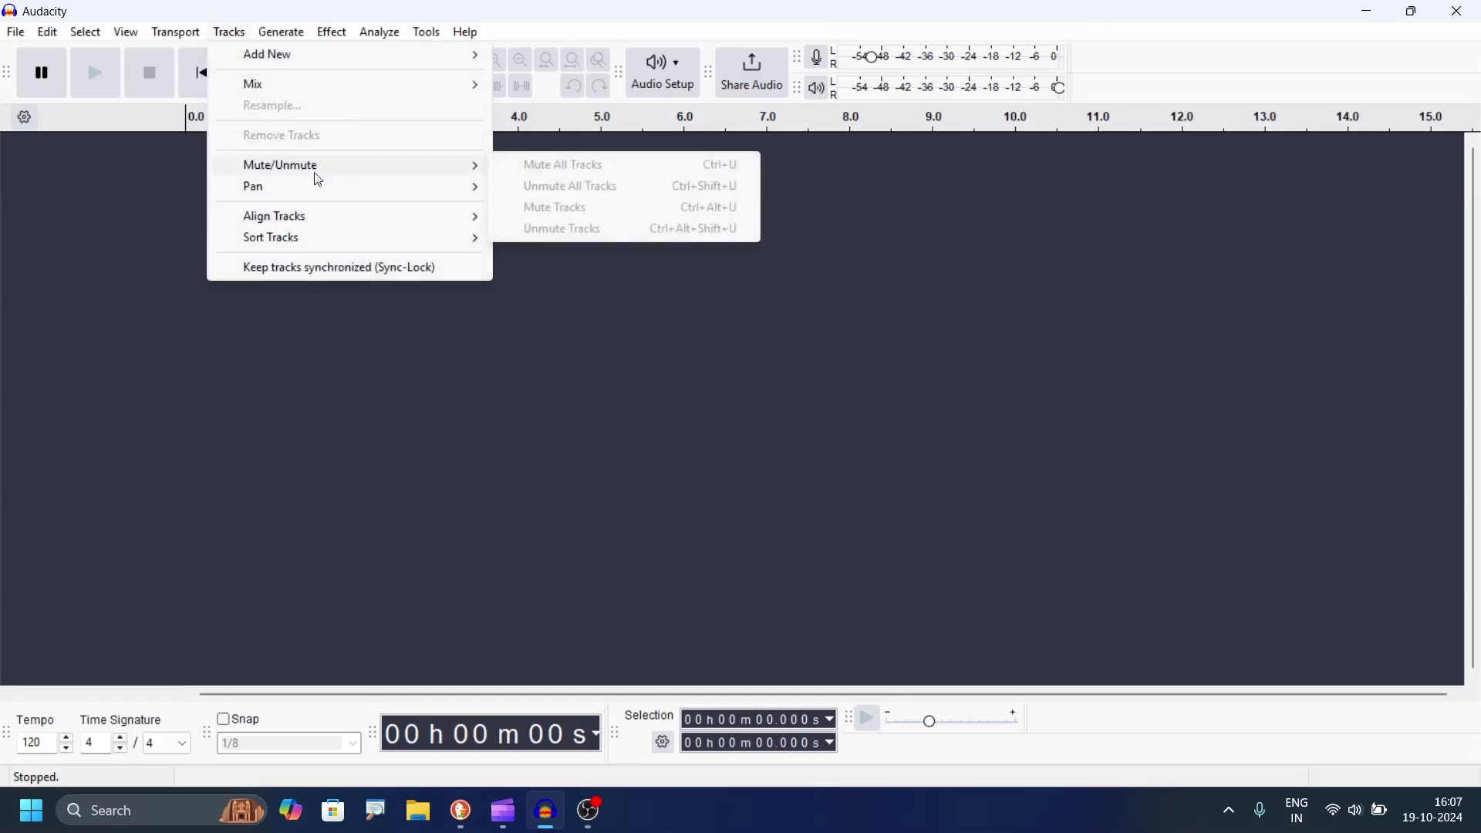
{"action": "left_click", "coordinate": [336, 37]}
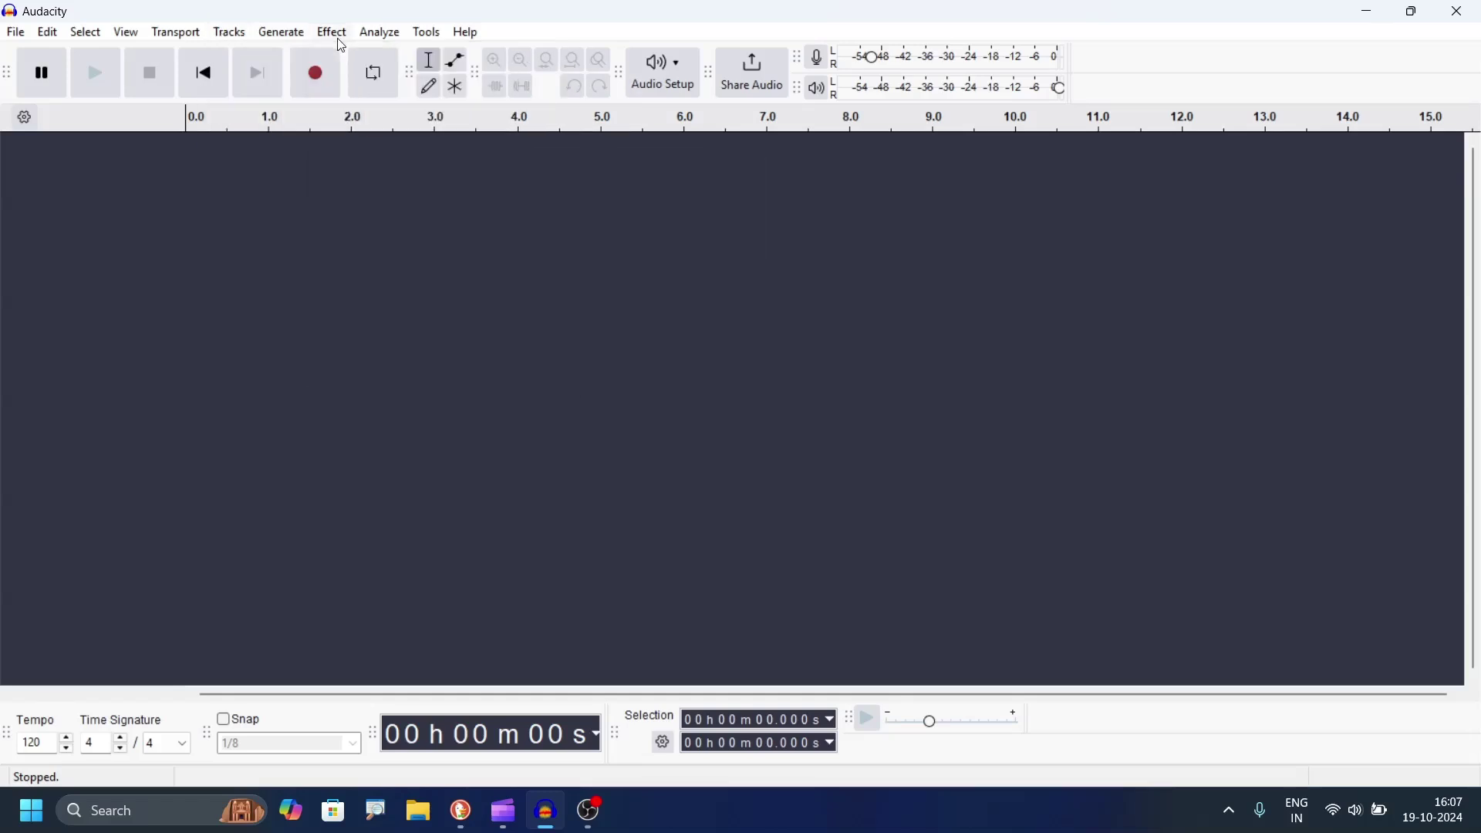
{"action": "left_click", "coordinate": [229, 32]}
{"action": "mouse_move", "coordinate": [289, 62]}
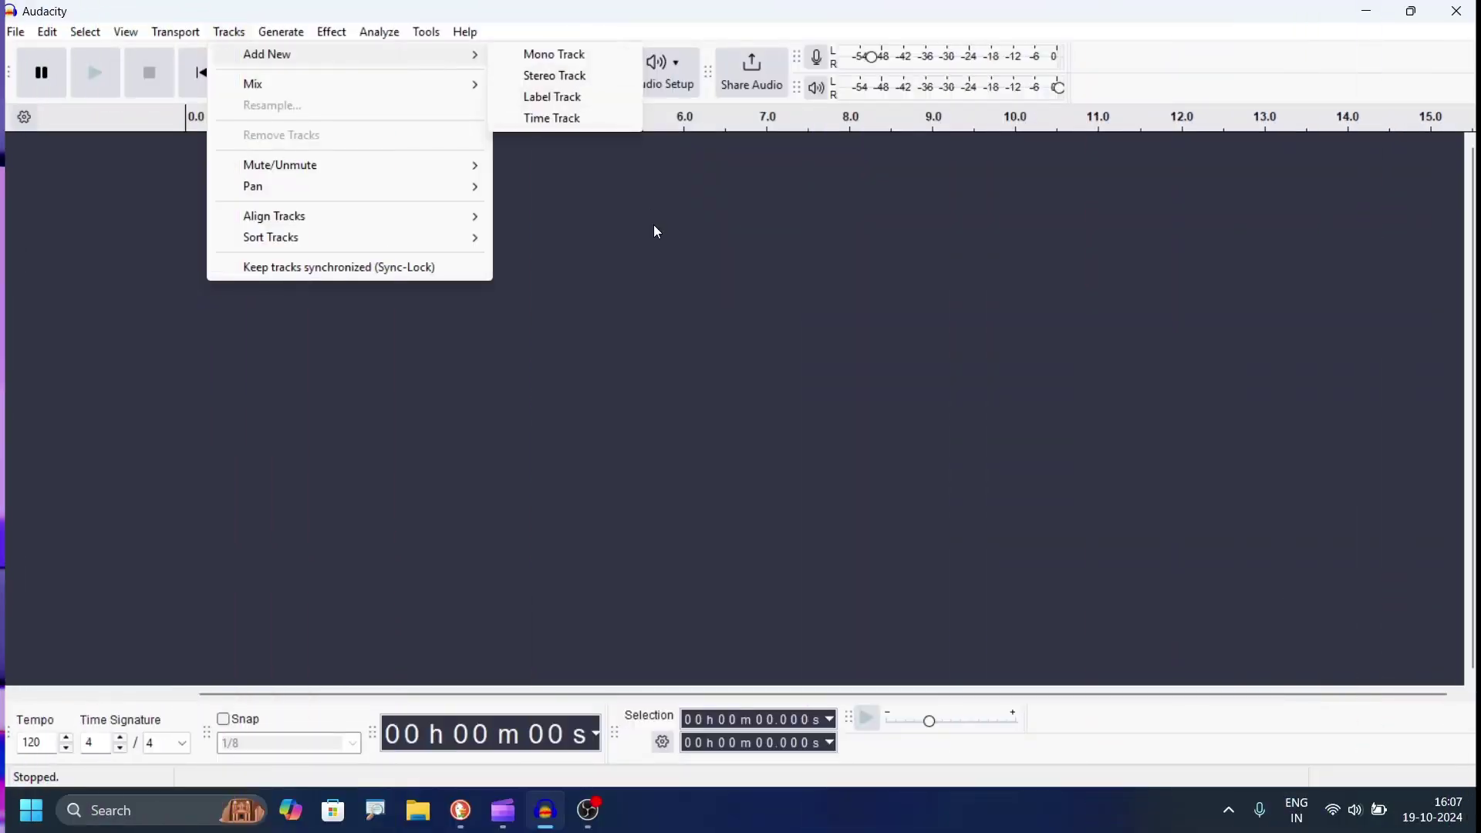
{"action": "left_click", "coordinate": [654, 224]}
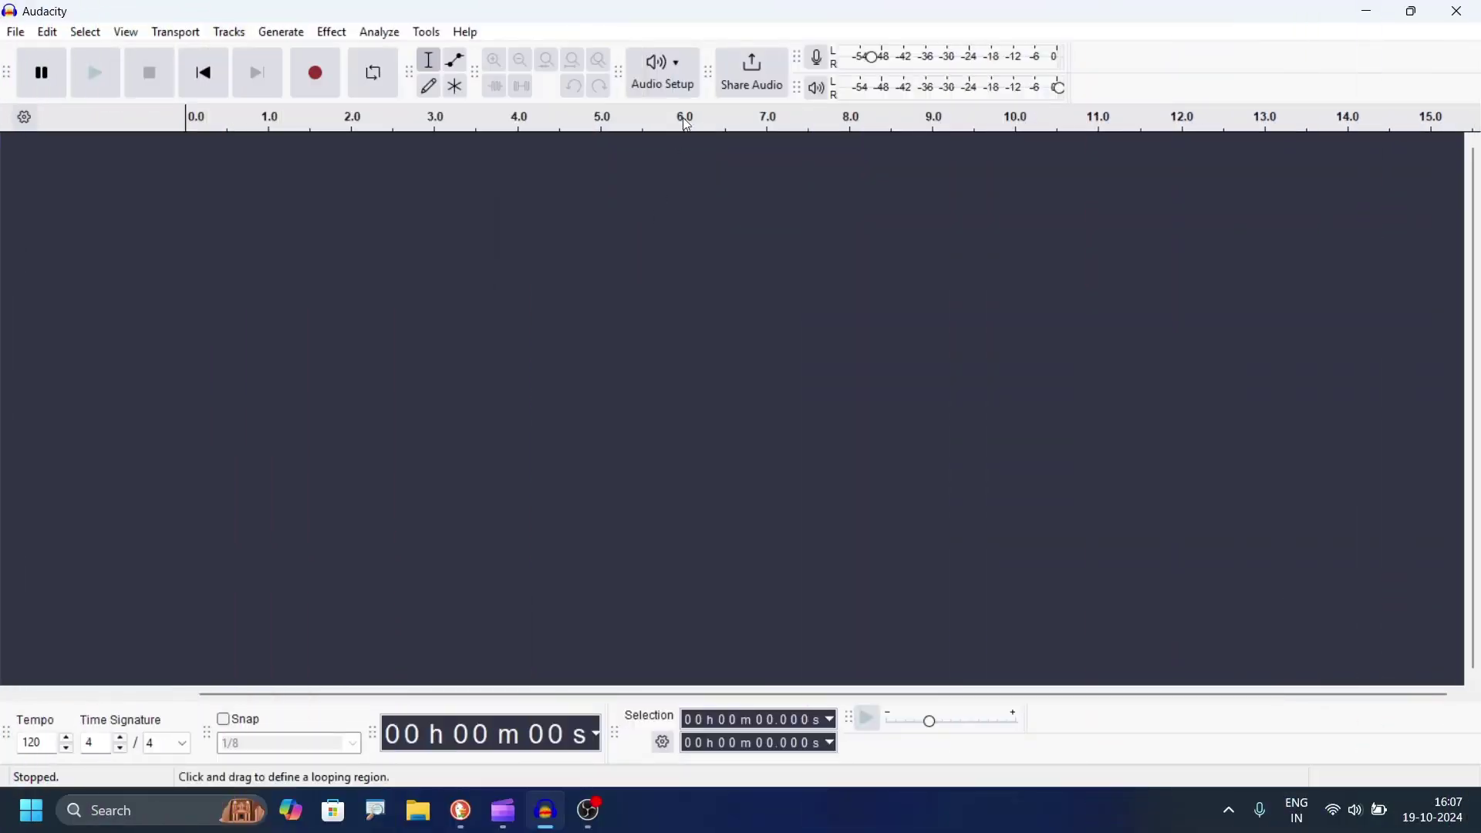
Examine the available playback and recording devices in the audio settings, and leave without saving
{"action": "left_click", "coordinate": [678, 65]}
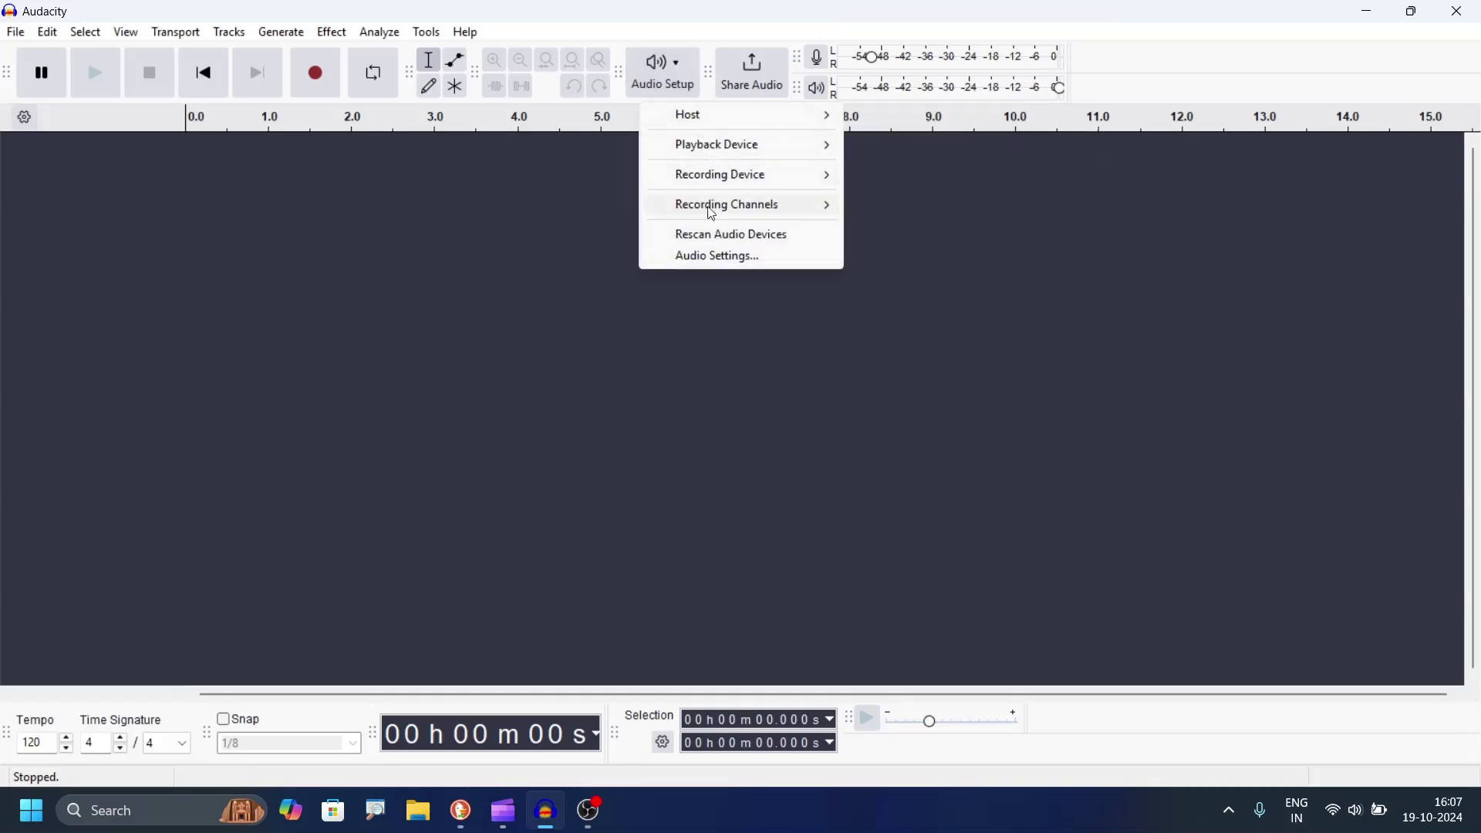
{"action": "left_click", "coordinate": [723, 262]}
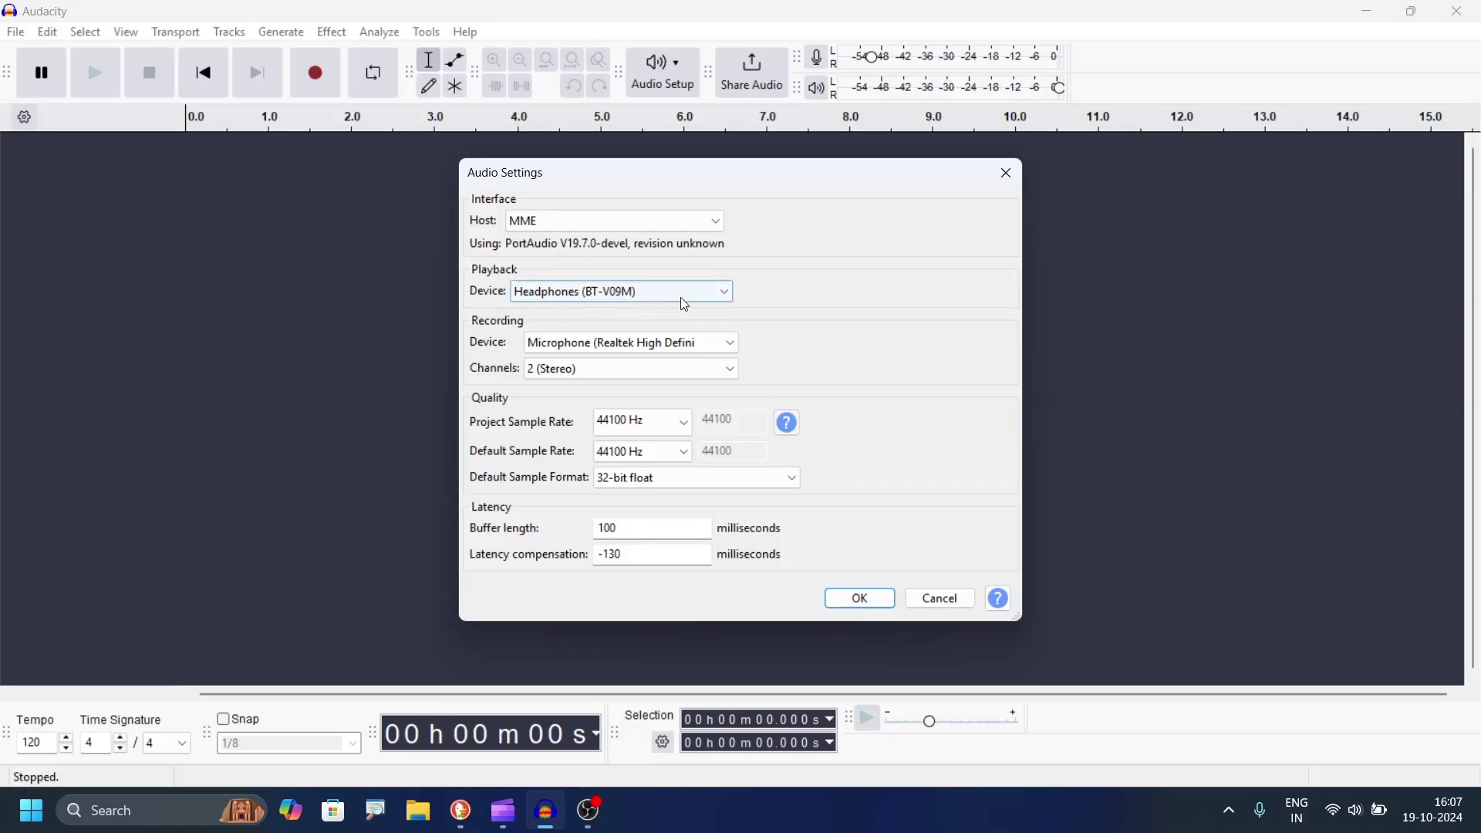
{"action": "left_click", "coordinate": [729, 292]}
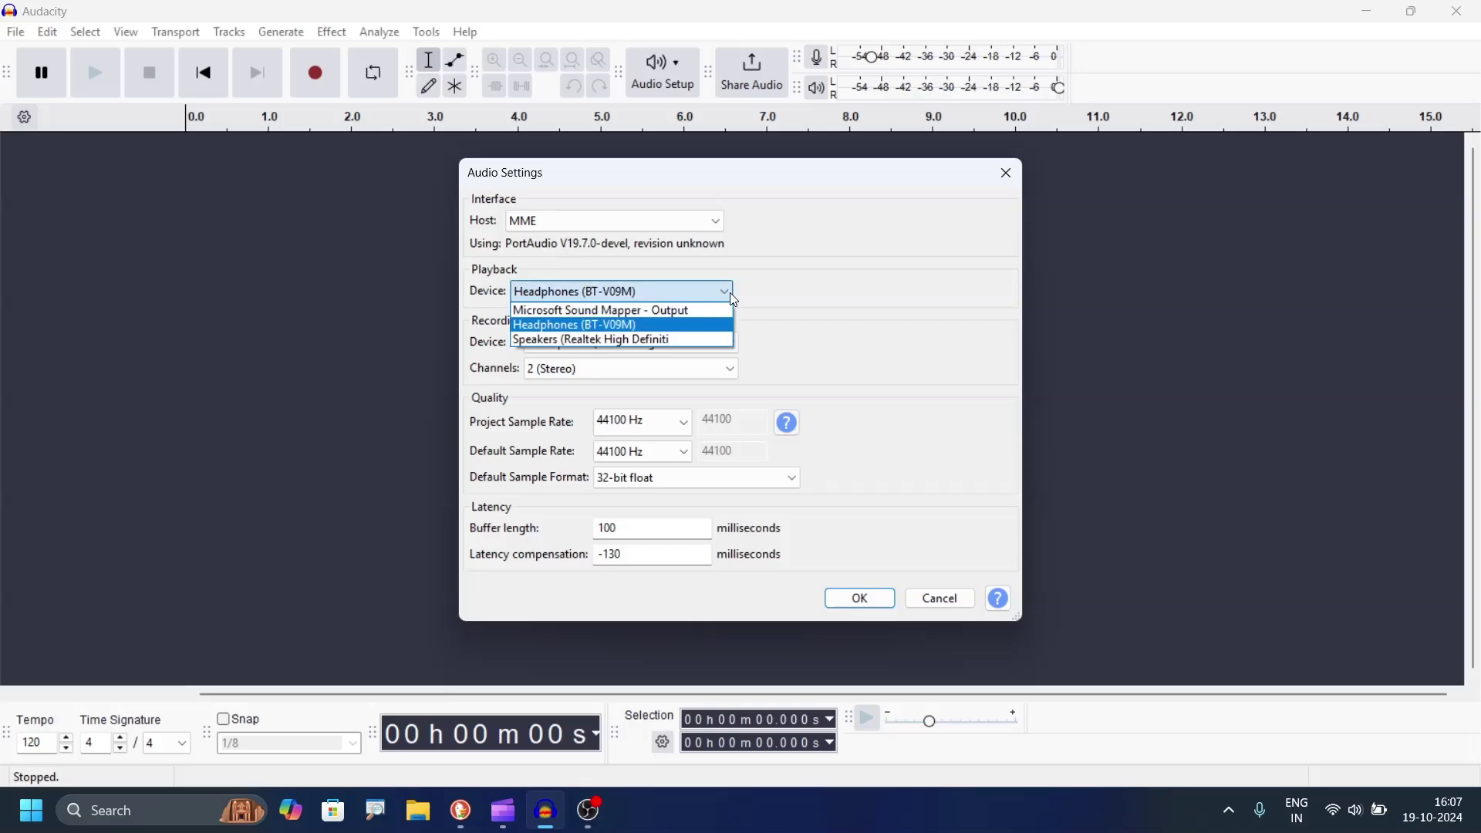
{"action": "left_click", "coordinate": [627, 327]}
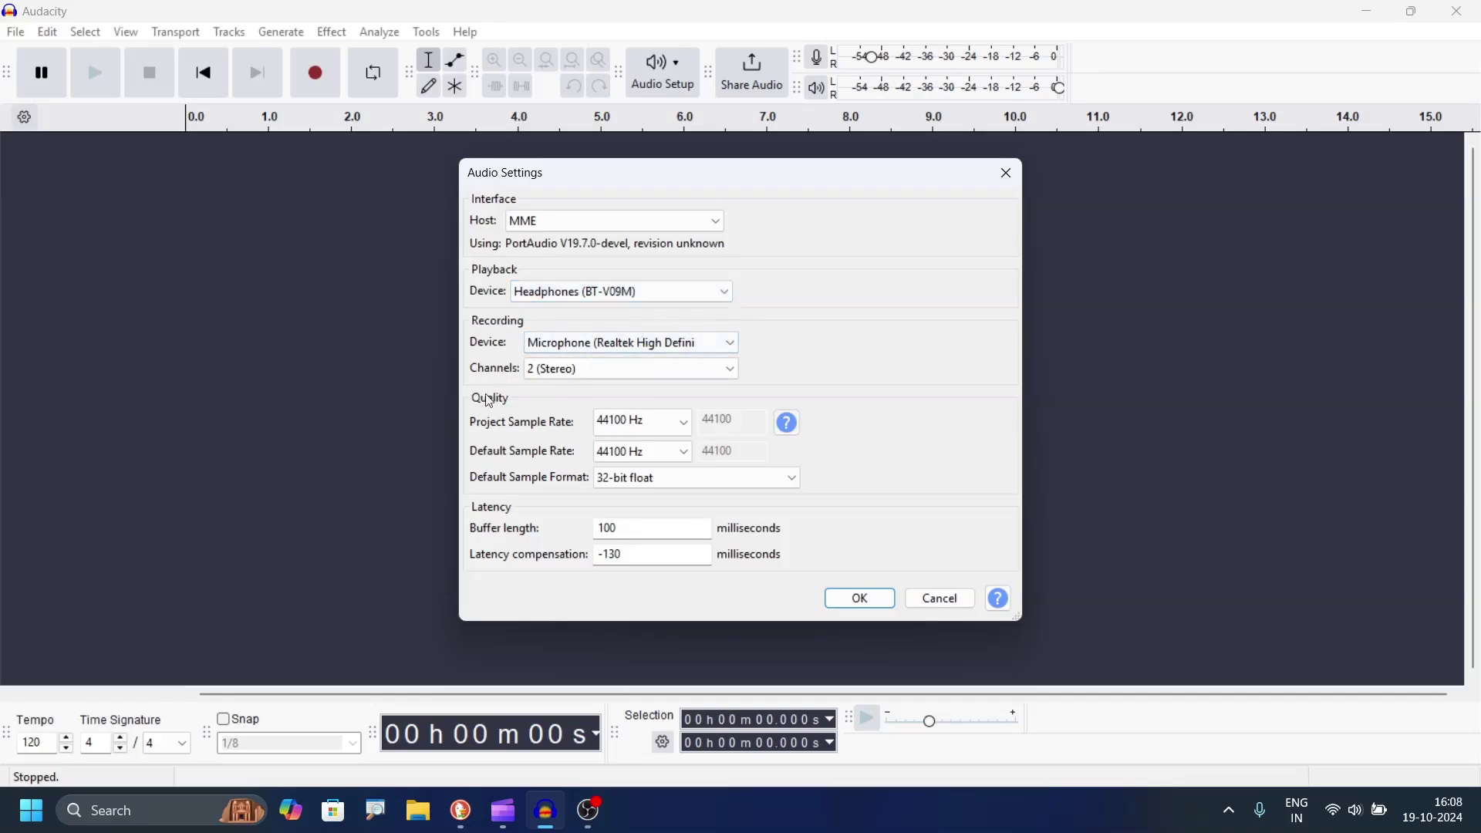
{"action": "left_click", "coordinate": [733, 346]}
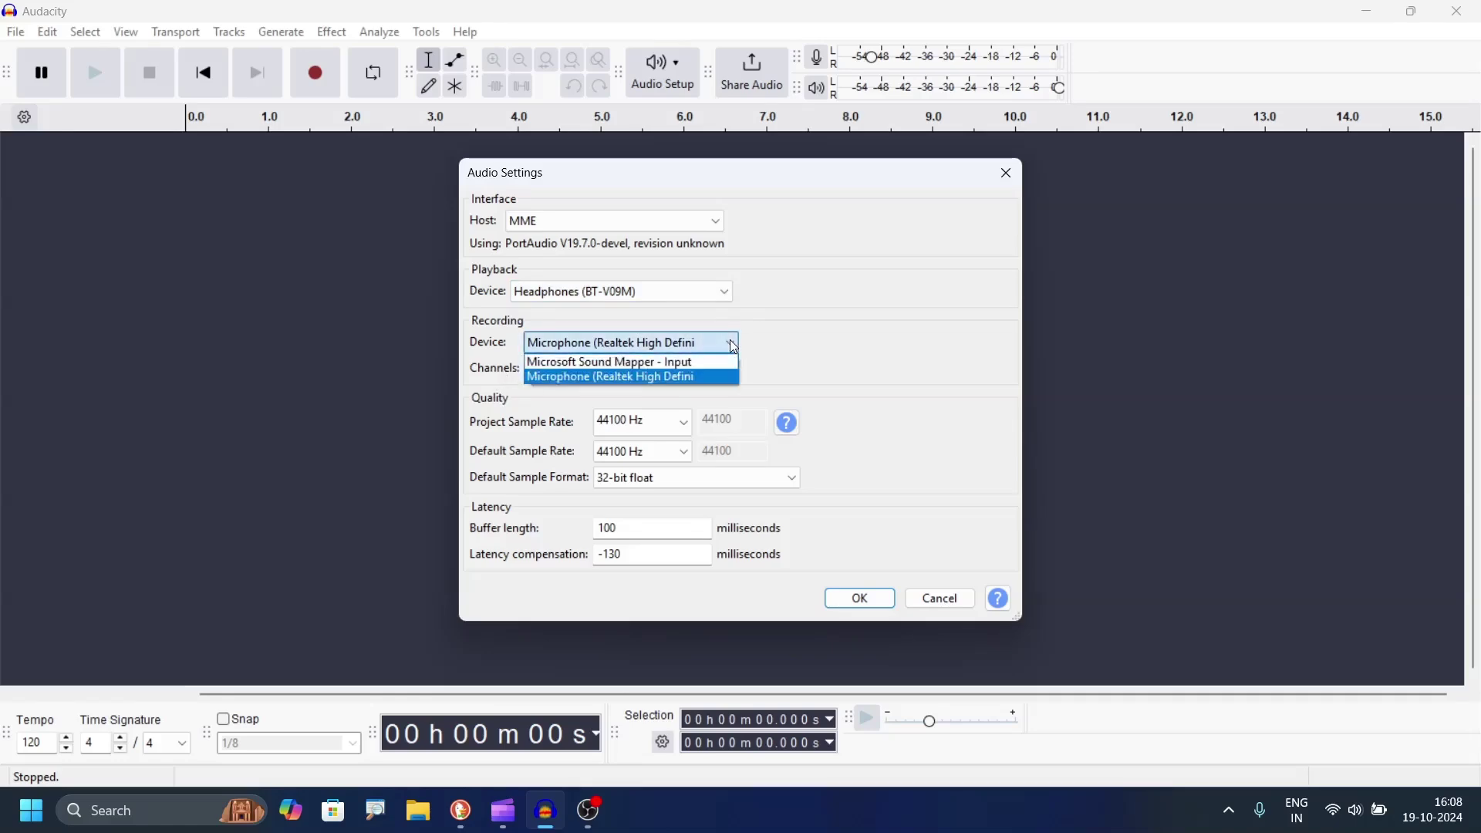
{"action": "left_click", "coordinate": [683, 381]}
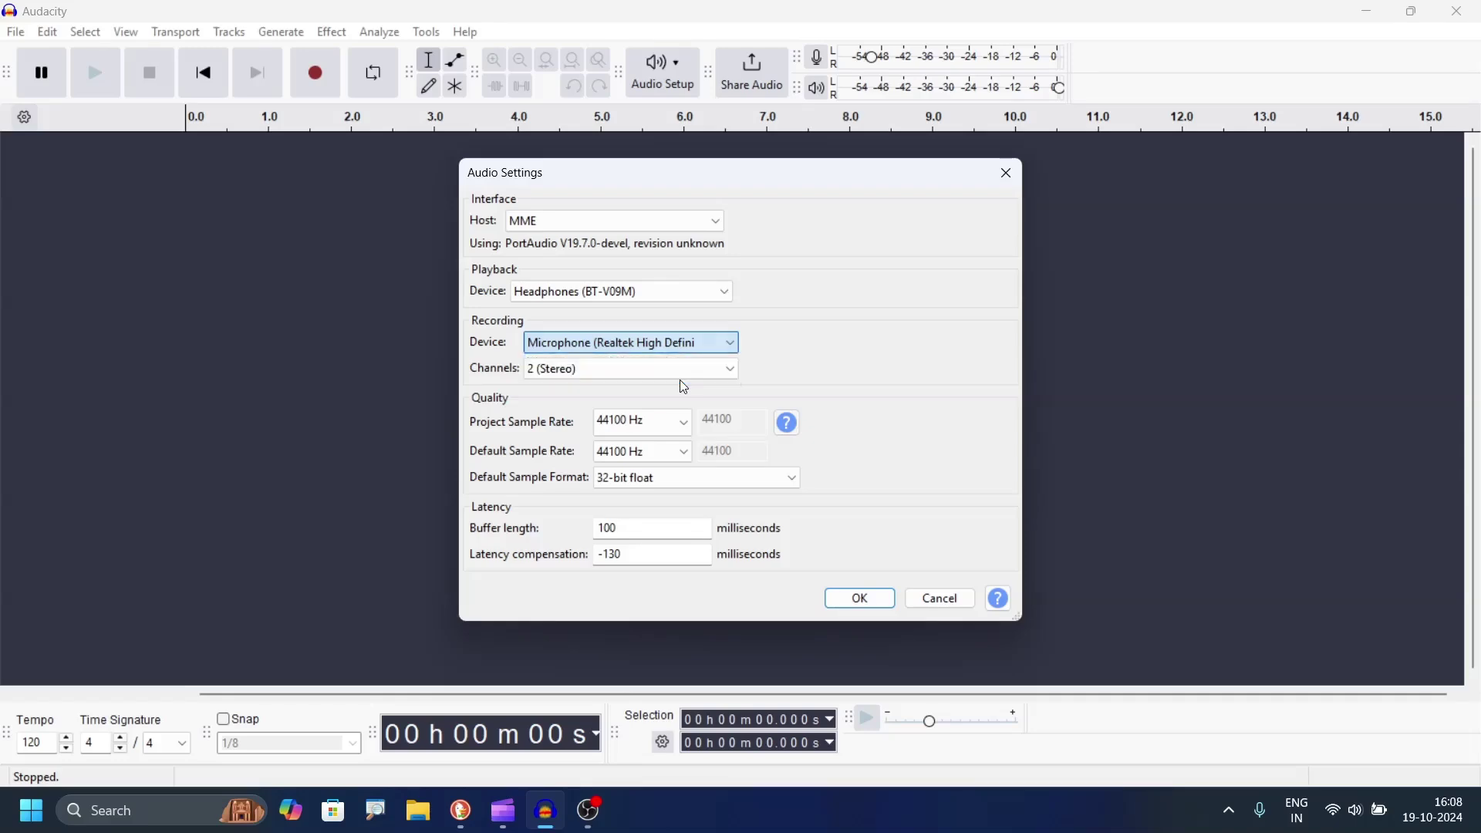
{"action": "left_click", "coordinate": [936, 602]}
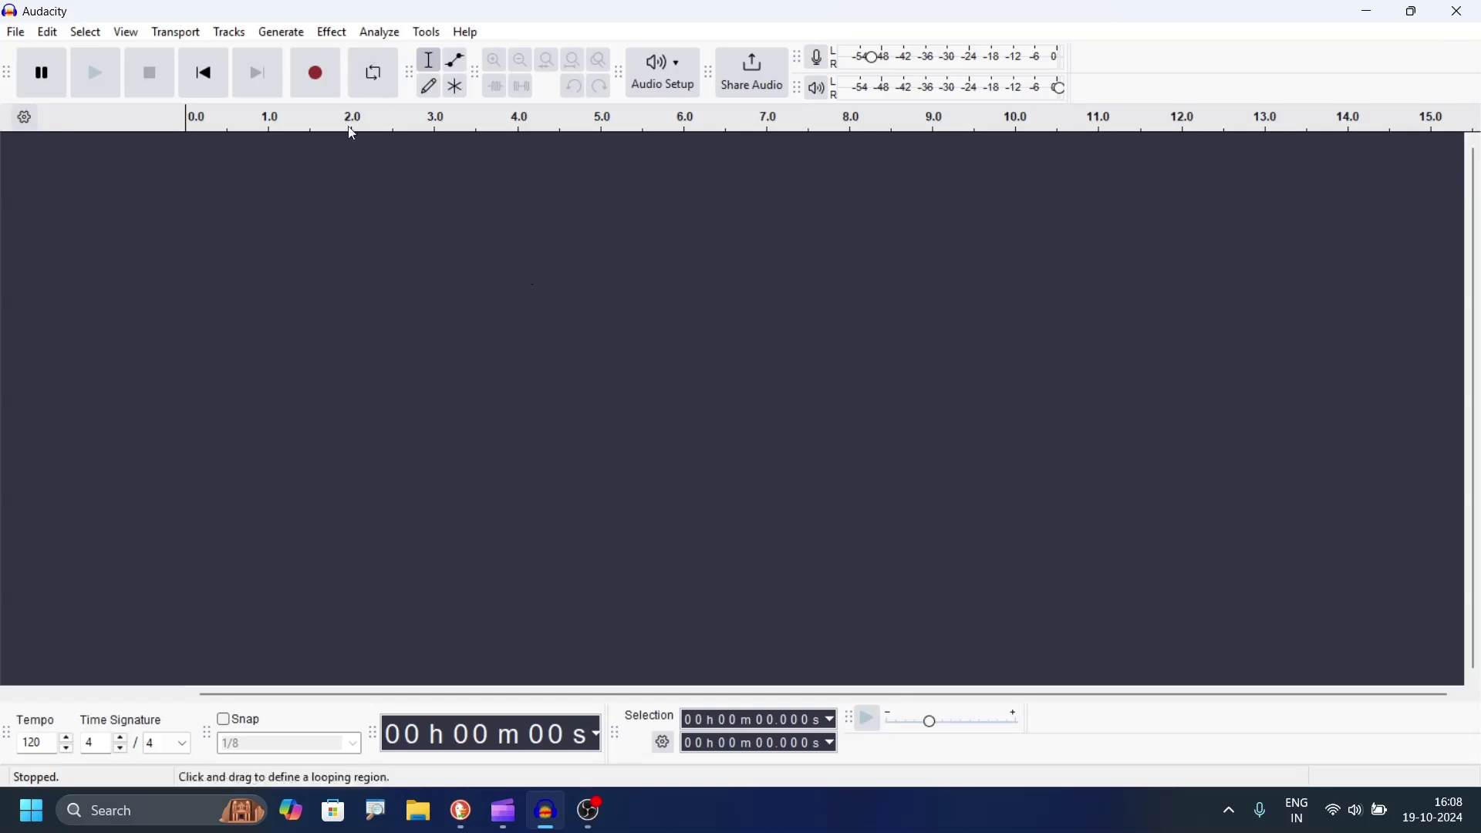
Rescan the computer's audio devices
{"action": "left_click", "coordinate": [227, 33]}
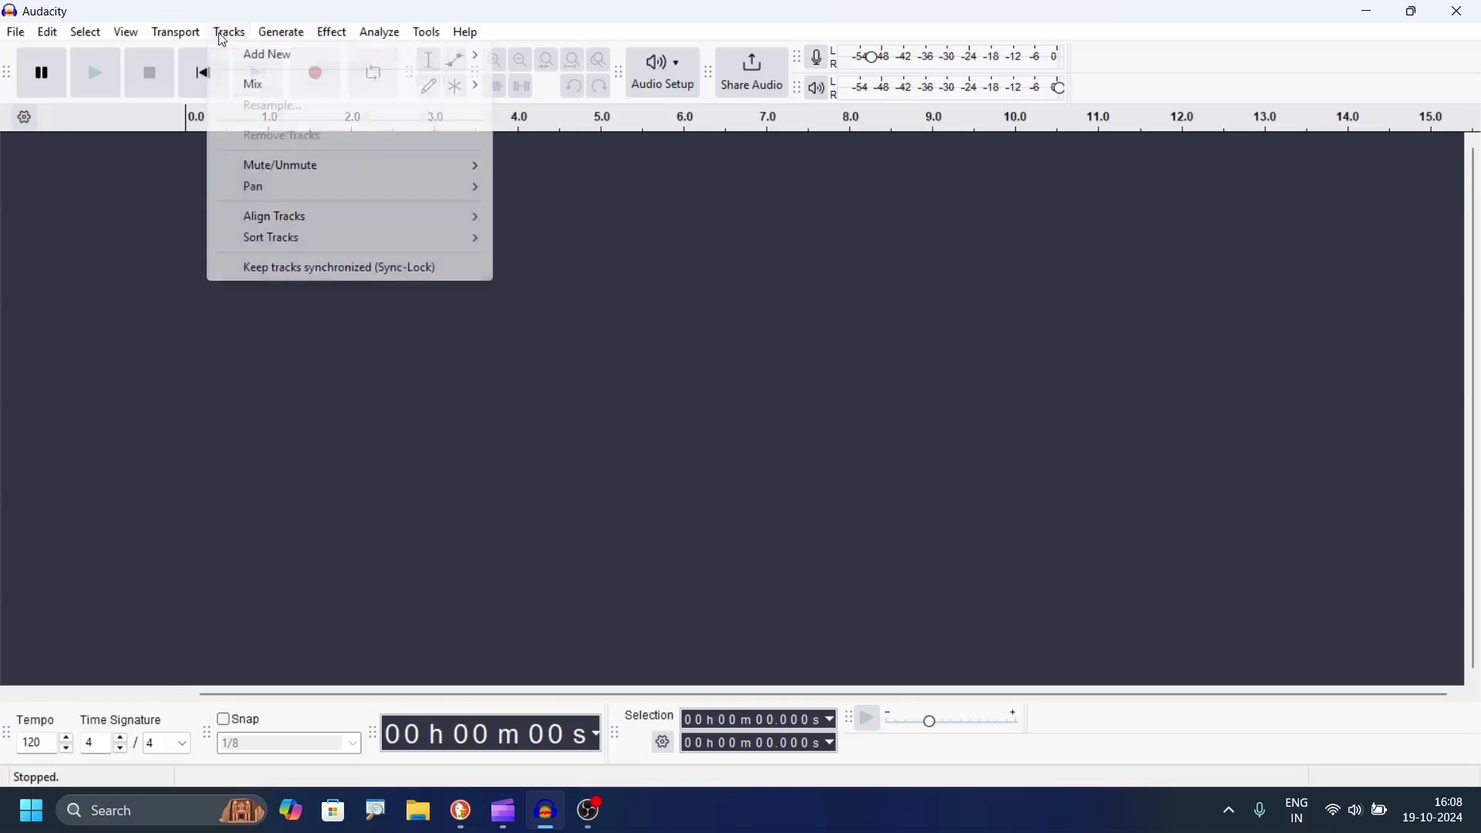
{"action": "left_click", "coordinate": [374, 73]}
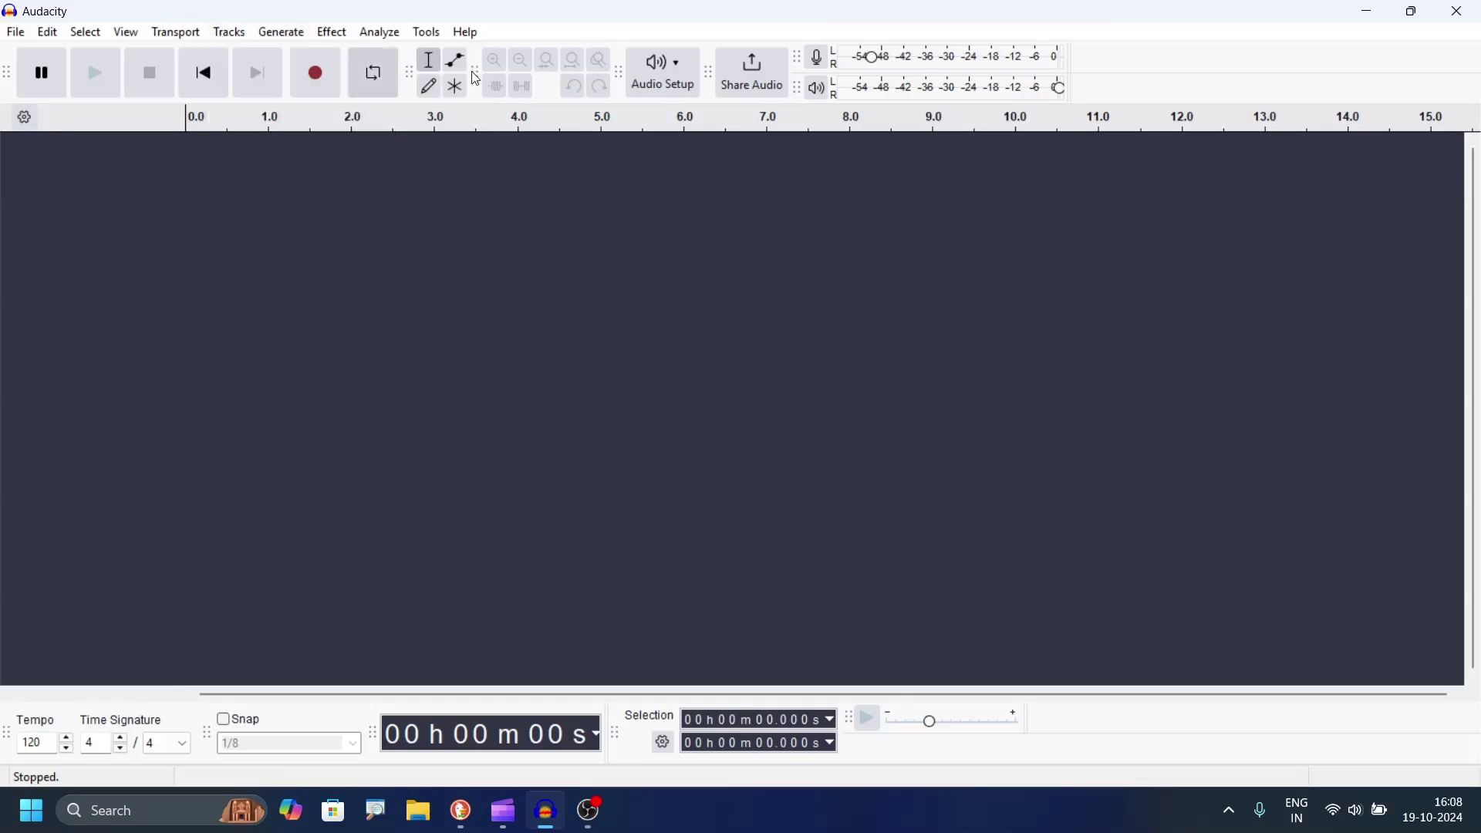
{"action": "left_click", "coordinate": [672, 80]}
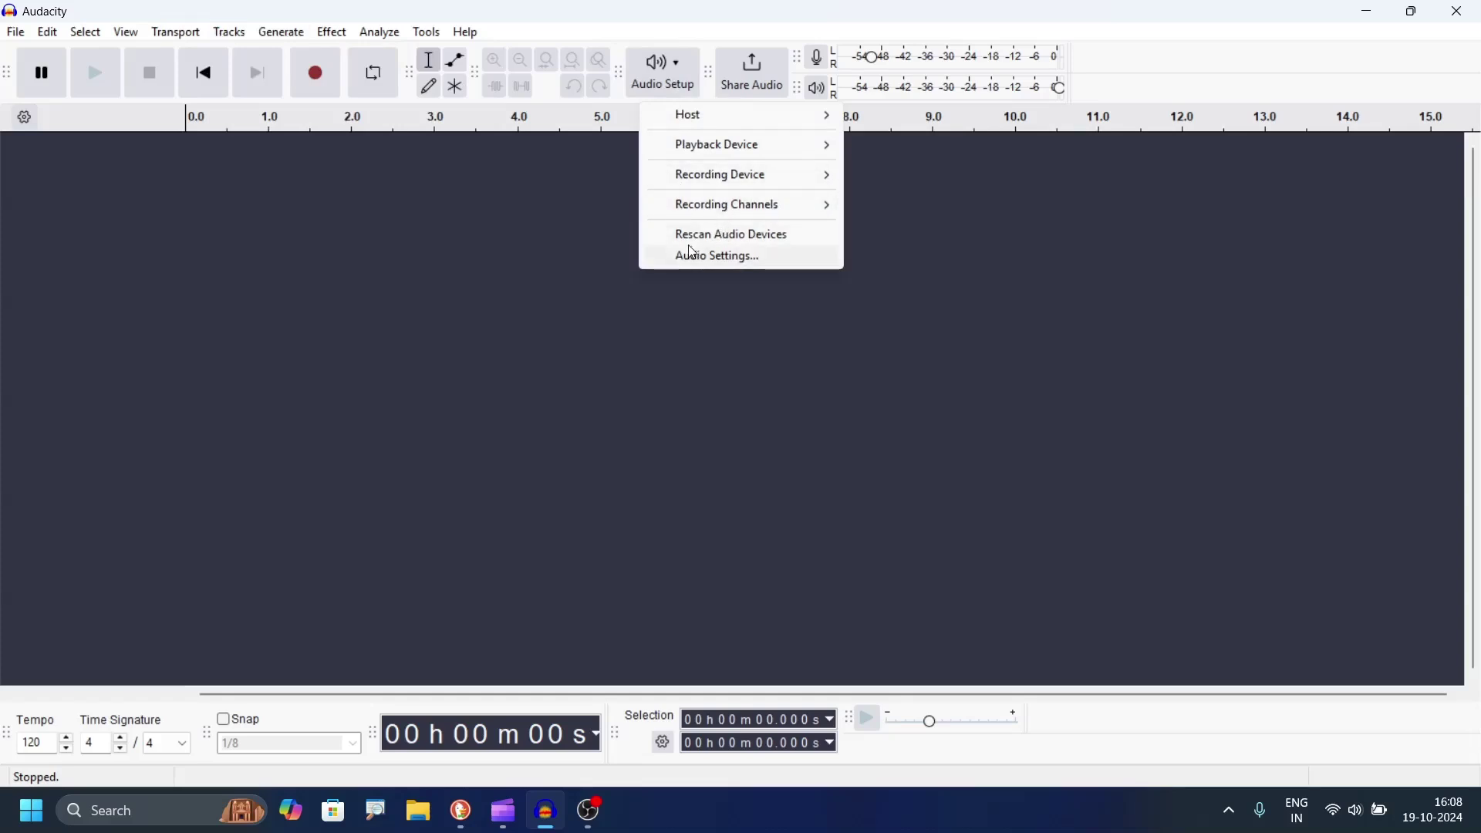
{"action": "left_click", "coordinate": [746, 242]}
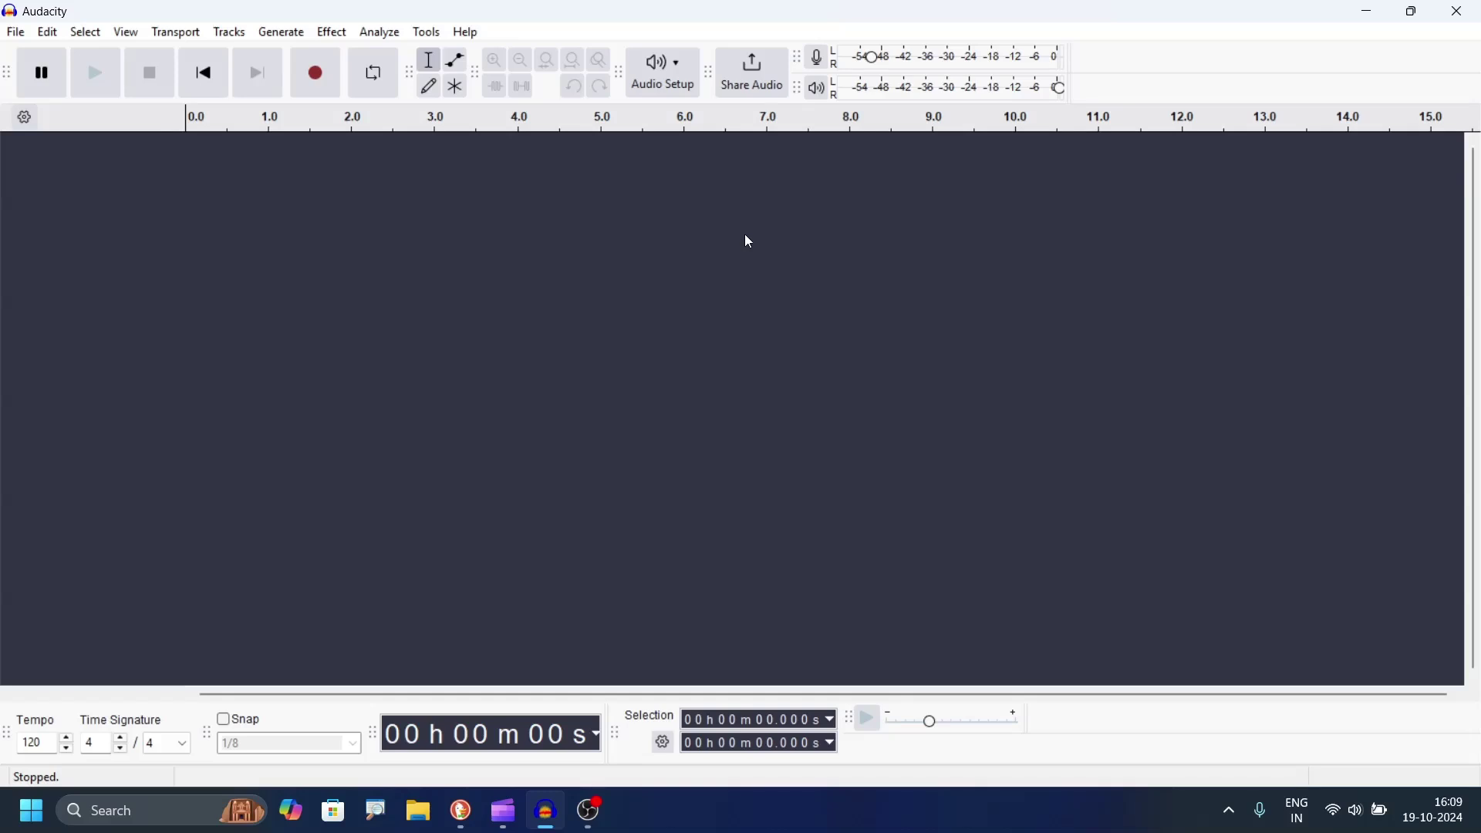
Set the playback device to Headphones (BT-V09M) and the recording device to the USB Condenser microphone in the audio settings
{"action": "left_click", "coordinate": [677, 67]}
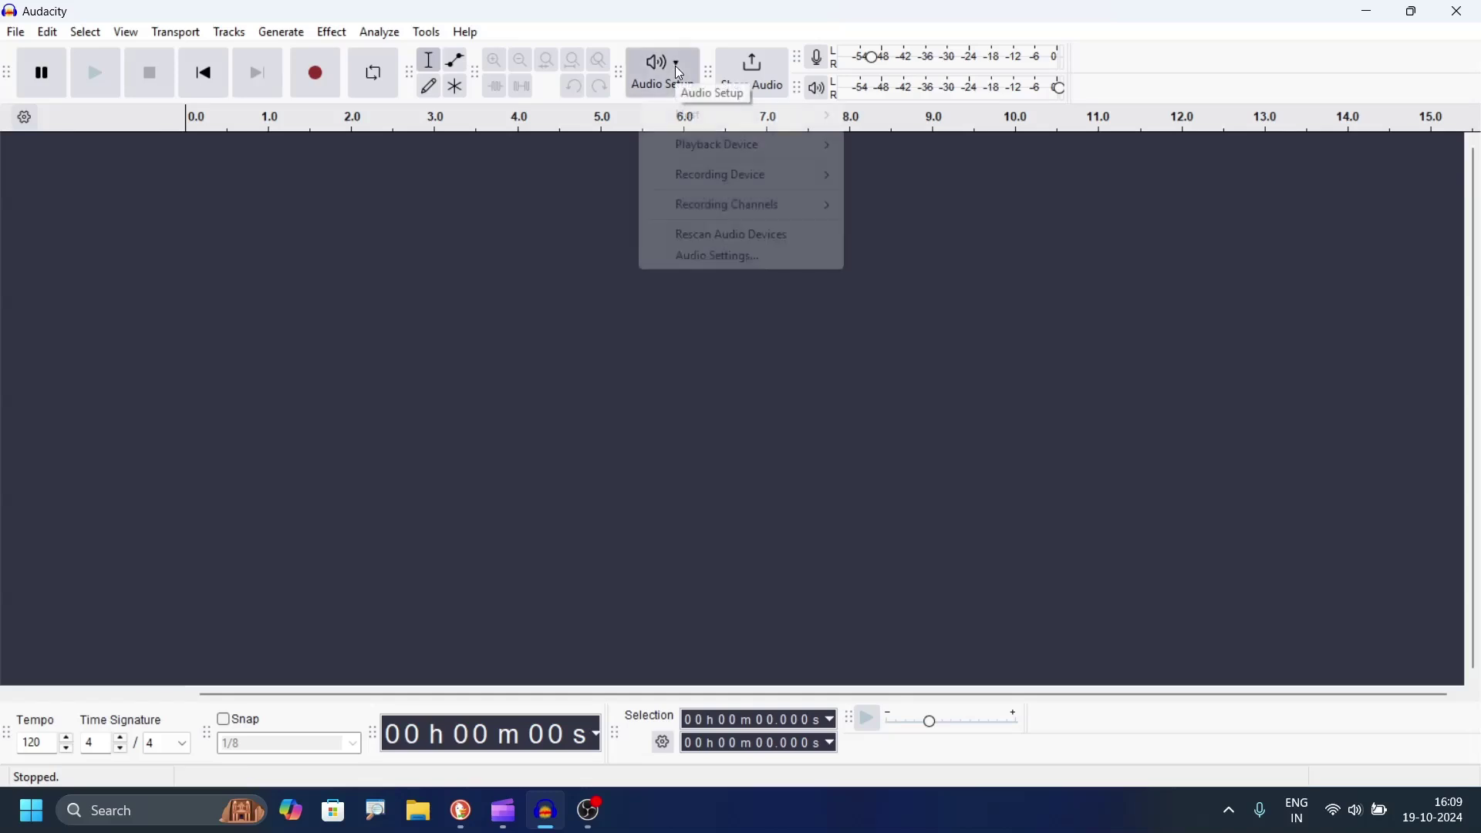
{"action": "left_click", "coordinate": [706, 252]}
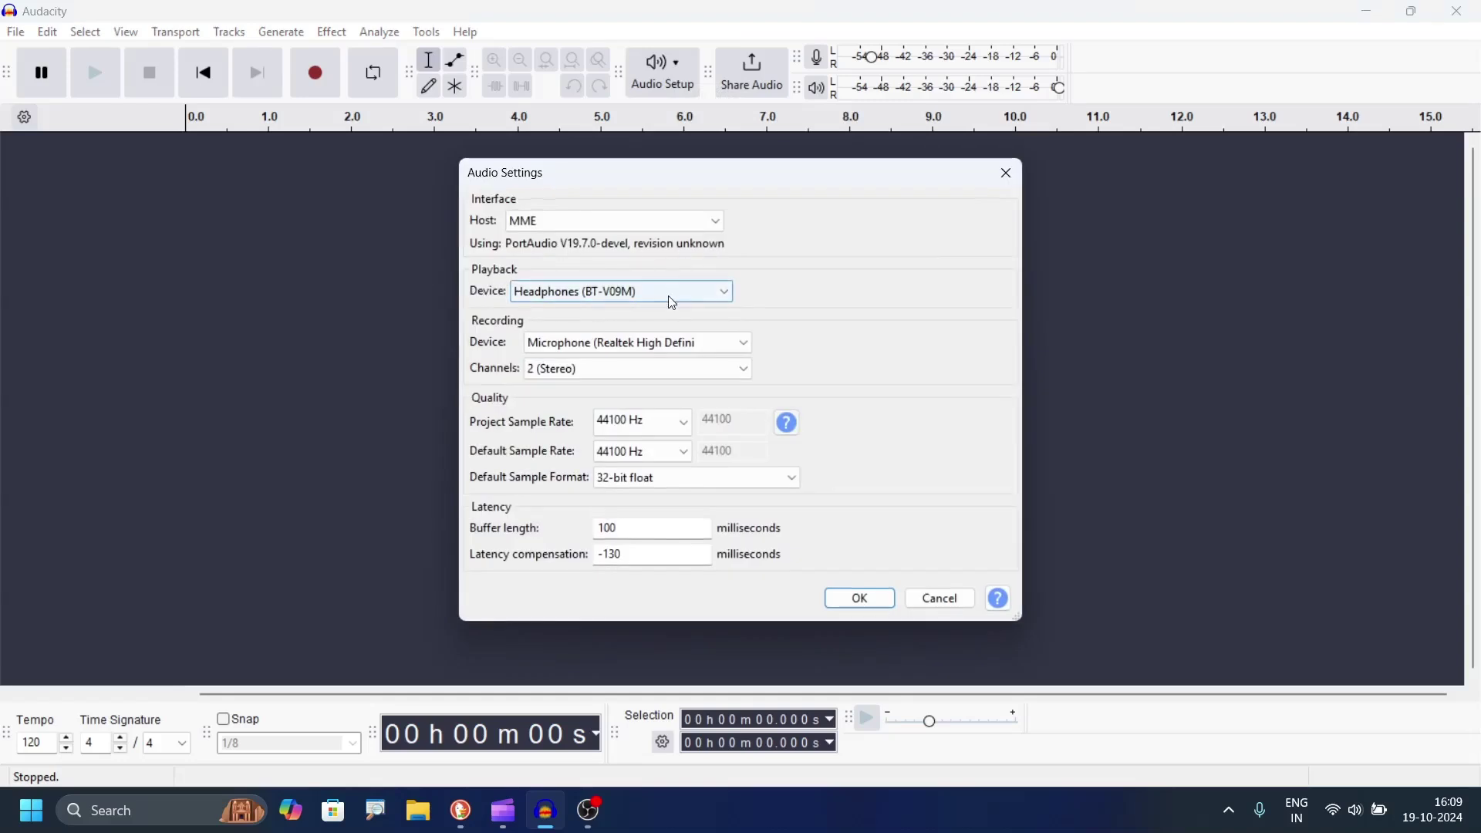
{"action": "left_click", "coordinate": [723, 291]}
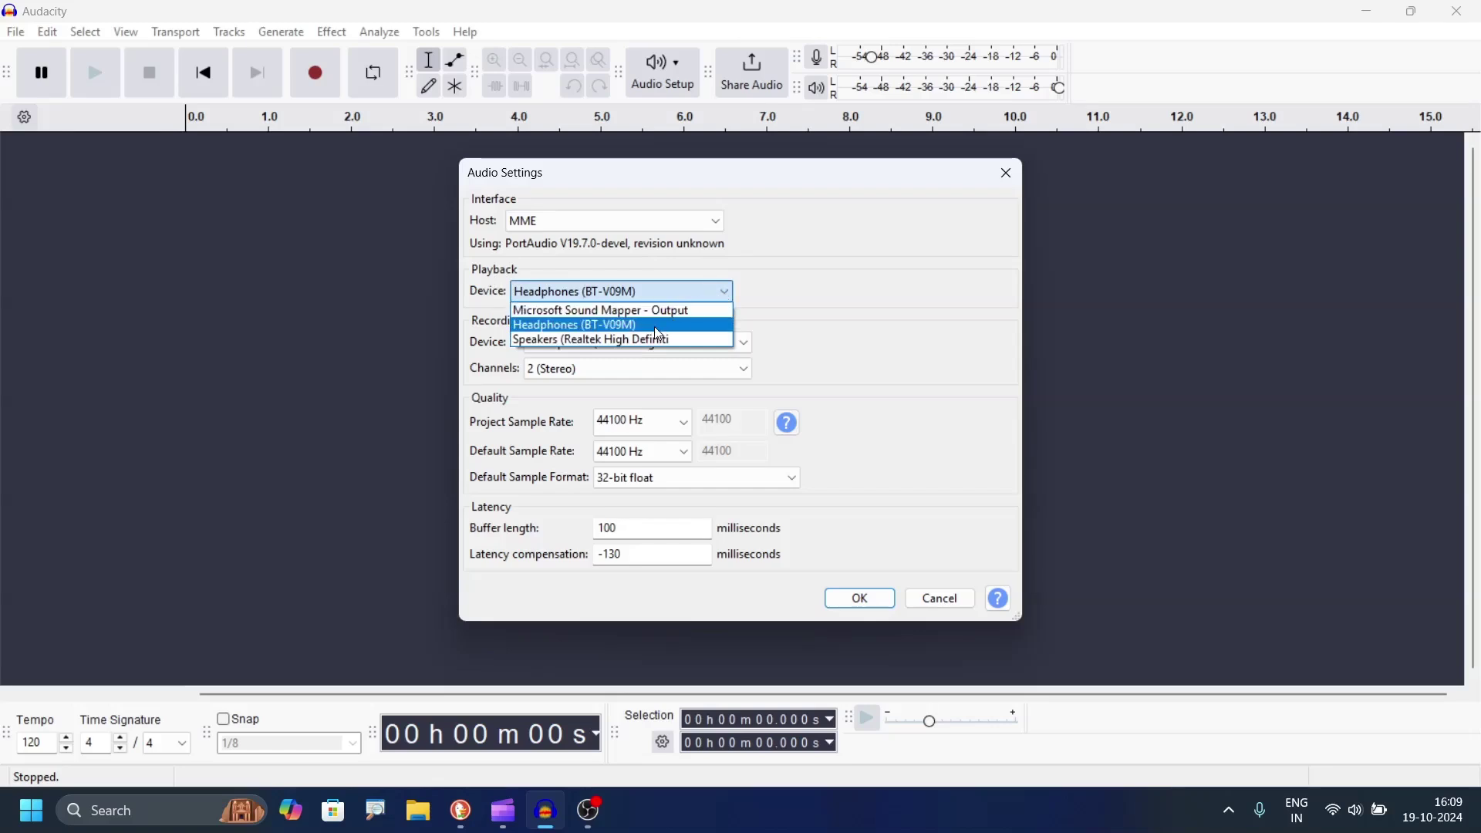
{"action": "left_click", "coordinate": [632, 324]}
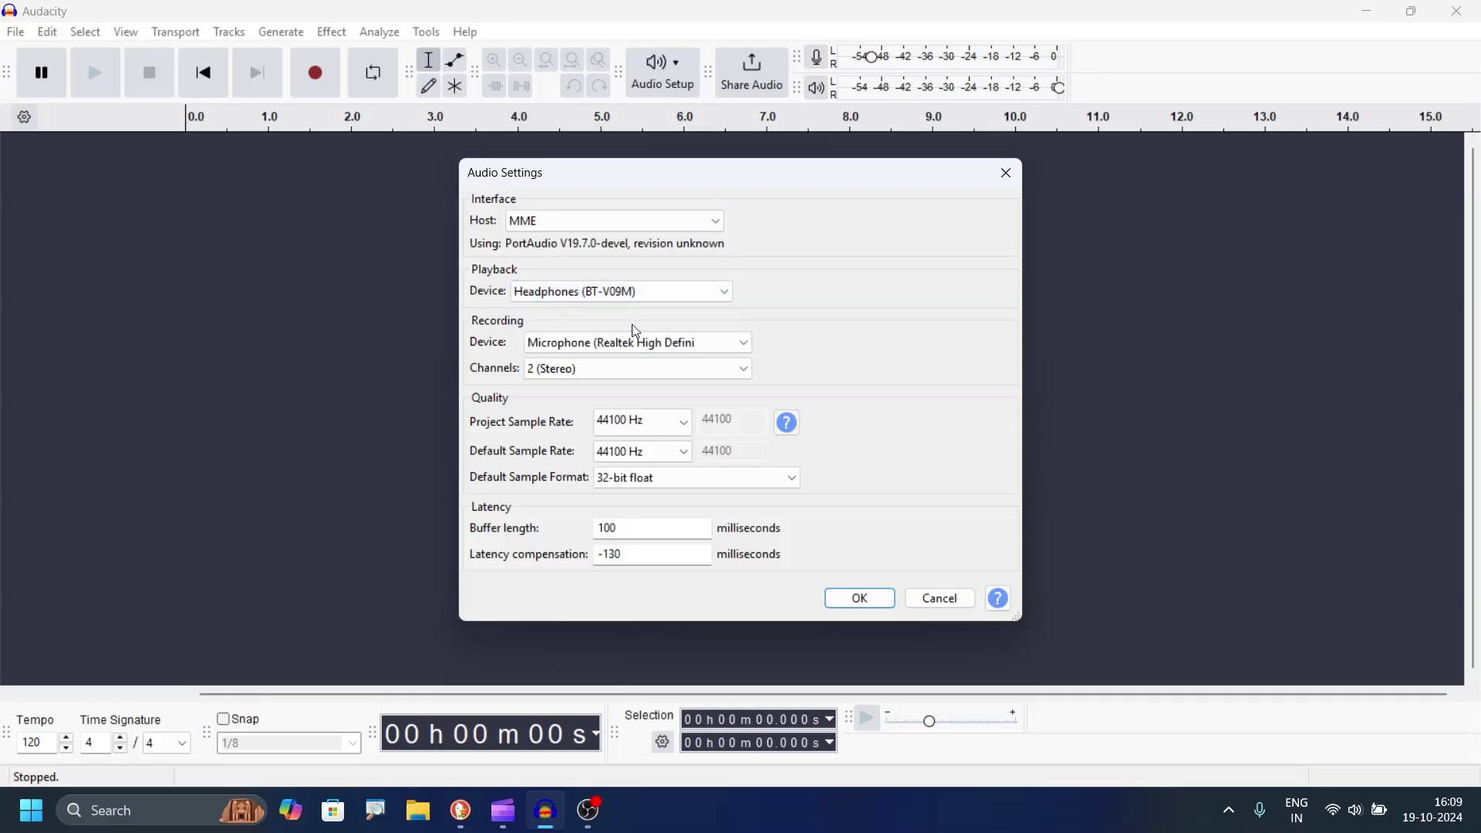
{"action": "left_click", "coordinate": [590, 344]}
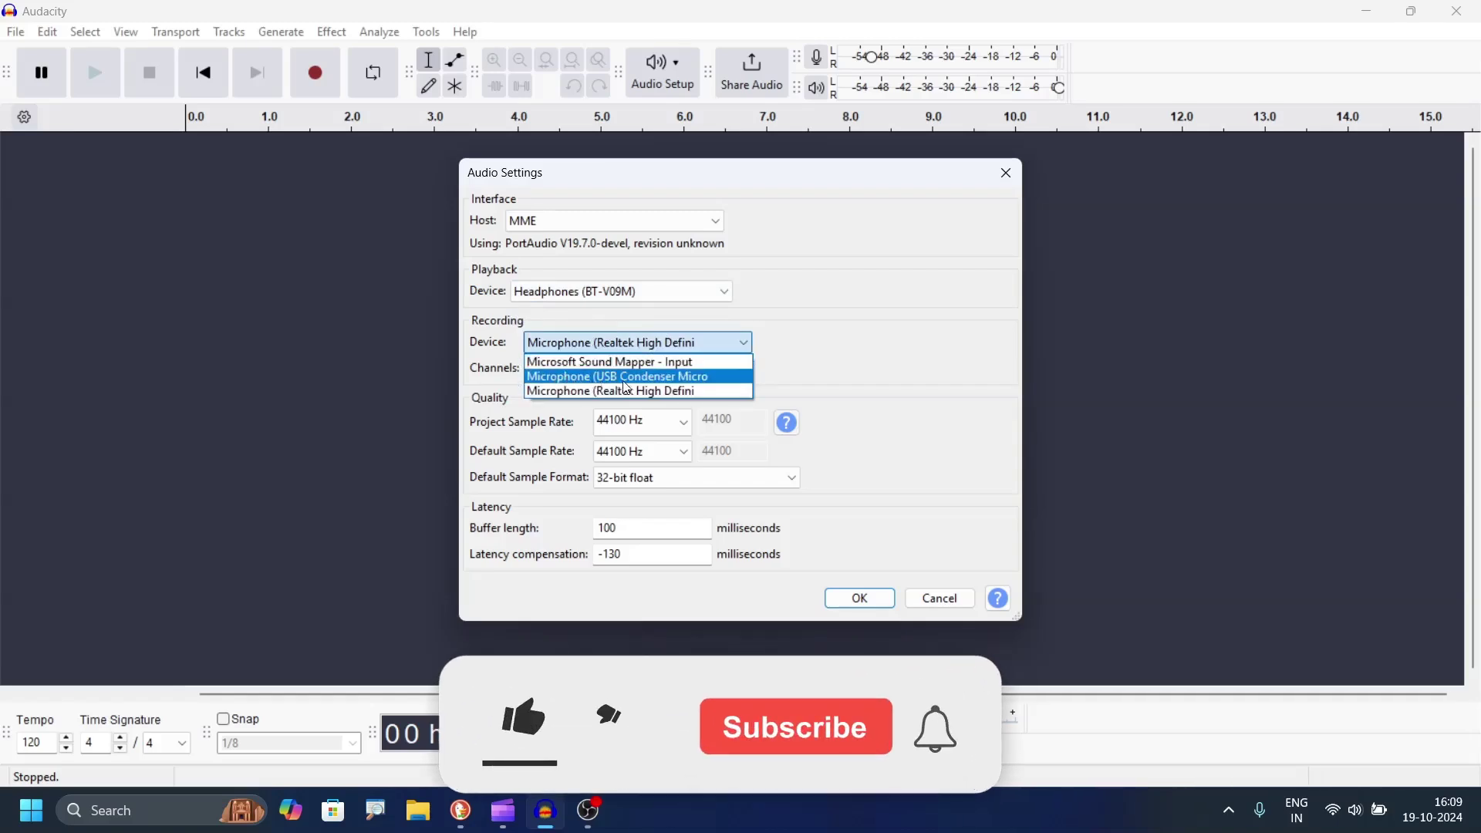
{"action": "left_click", "coordinate": [667, 379]}
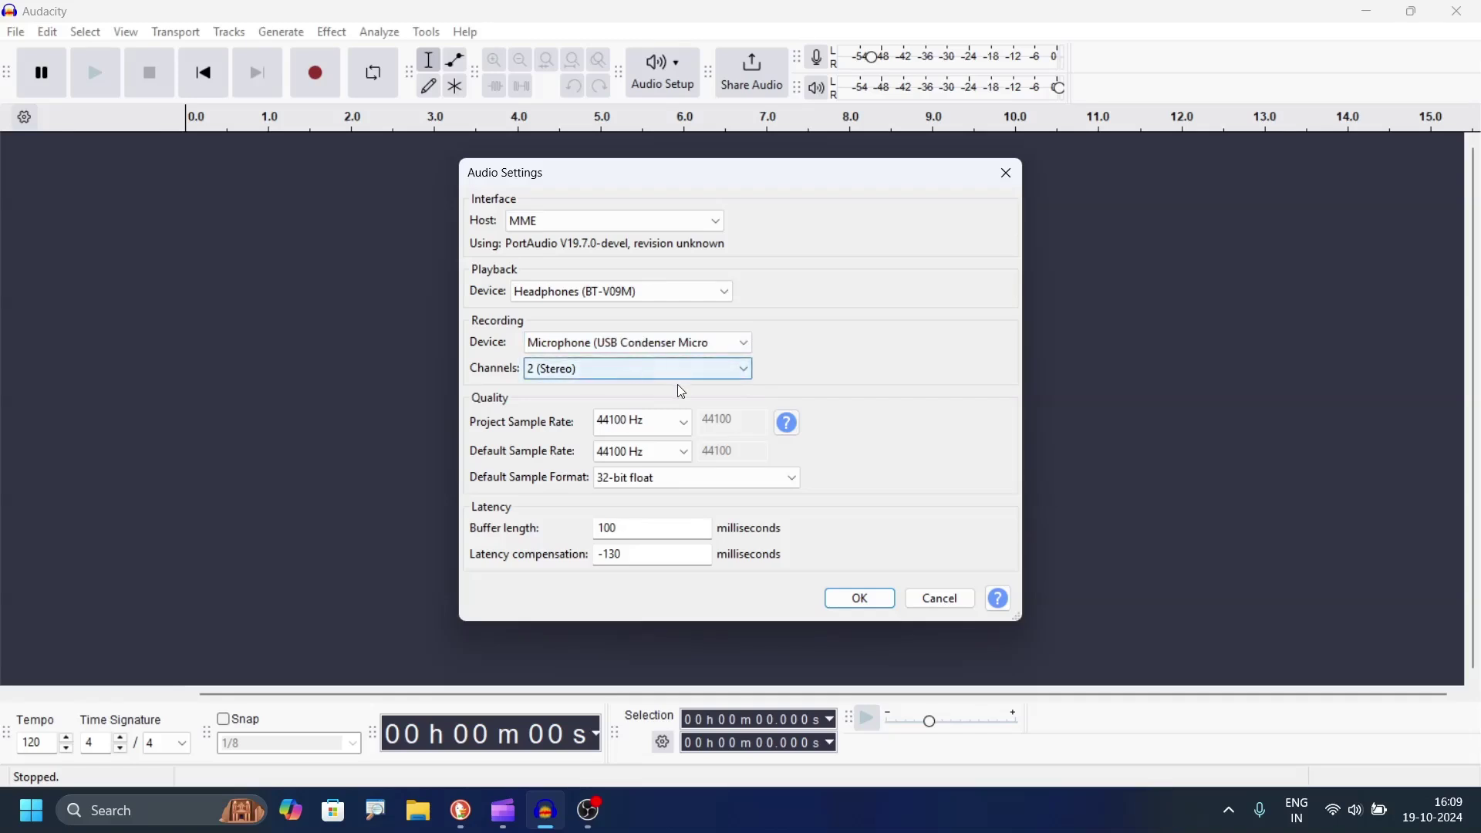
{"action": "left_click", "coordinate": [883, 609]}
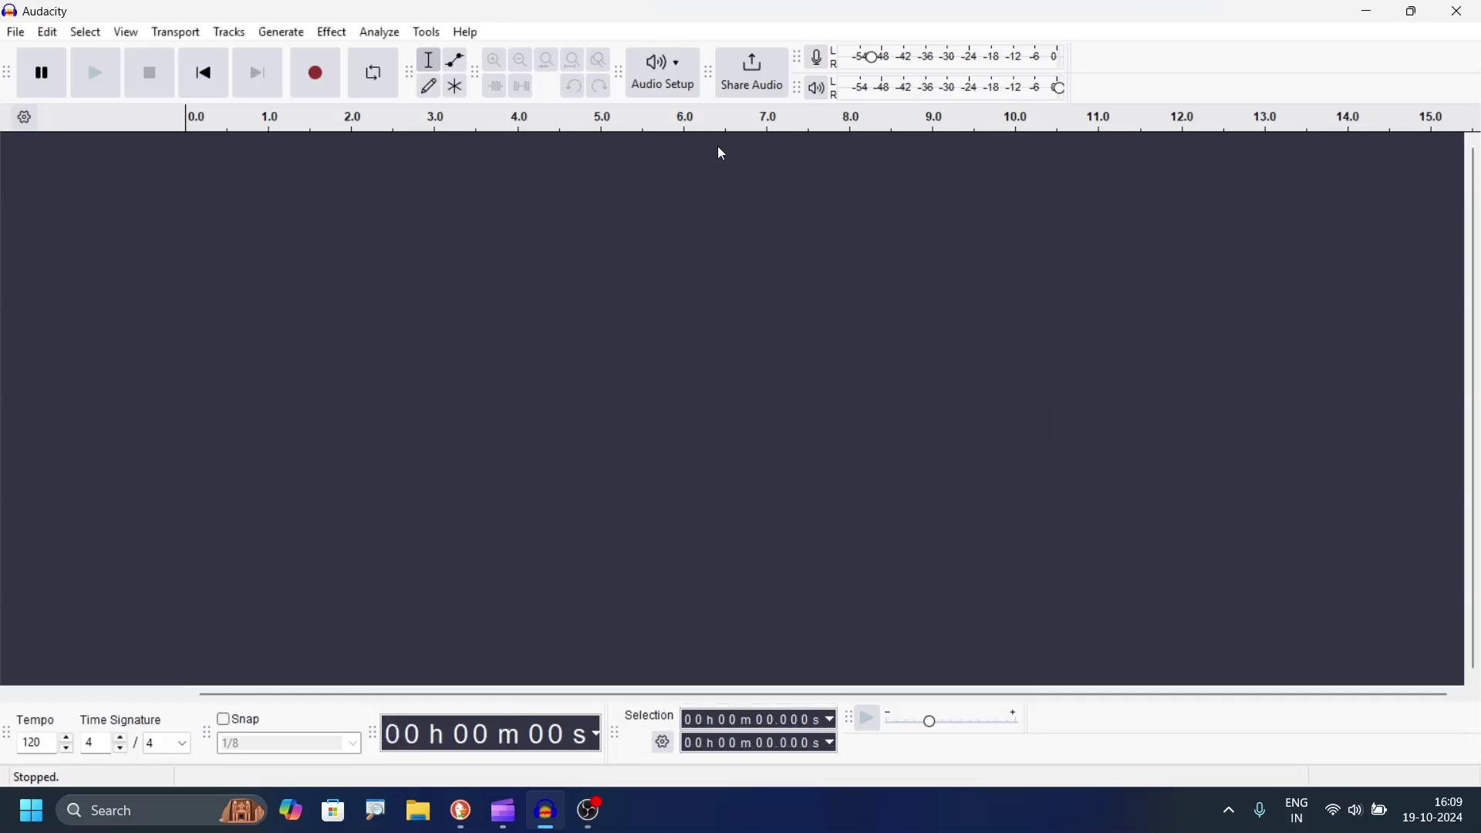
Select the USB Condenser microphone as recording device and set the recording channels to 1 (Mono)
{"action": "left_click", "coordinate": [682, 65]}
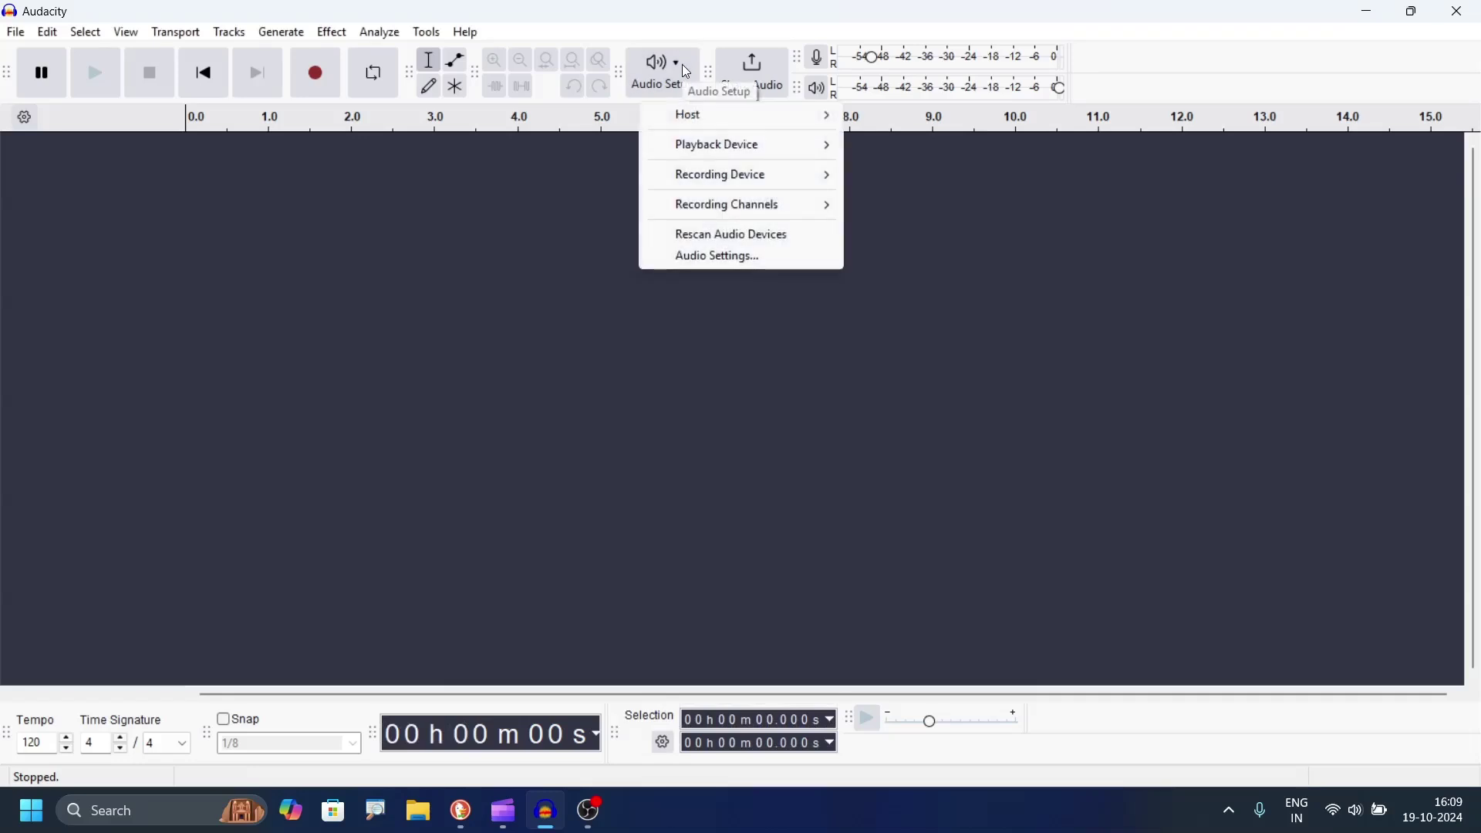
{"action": "mouse_move", "coordinate": [712, 155]}
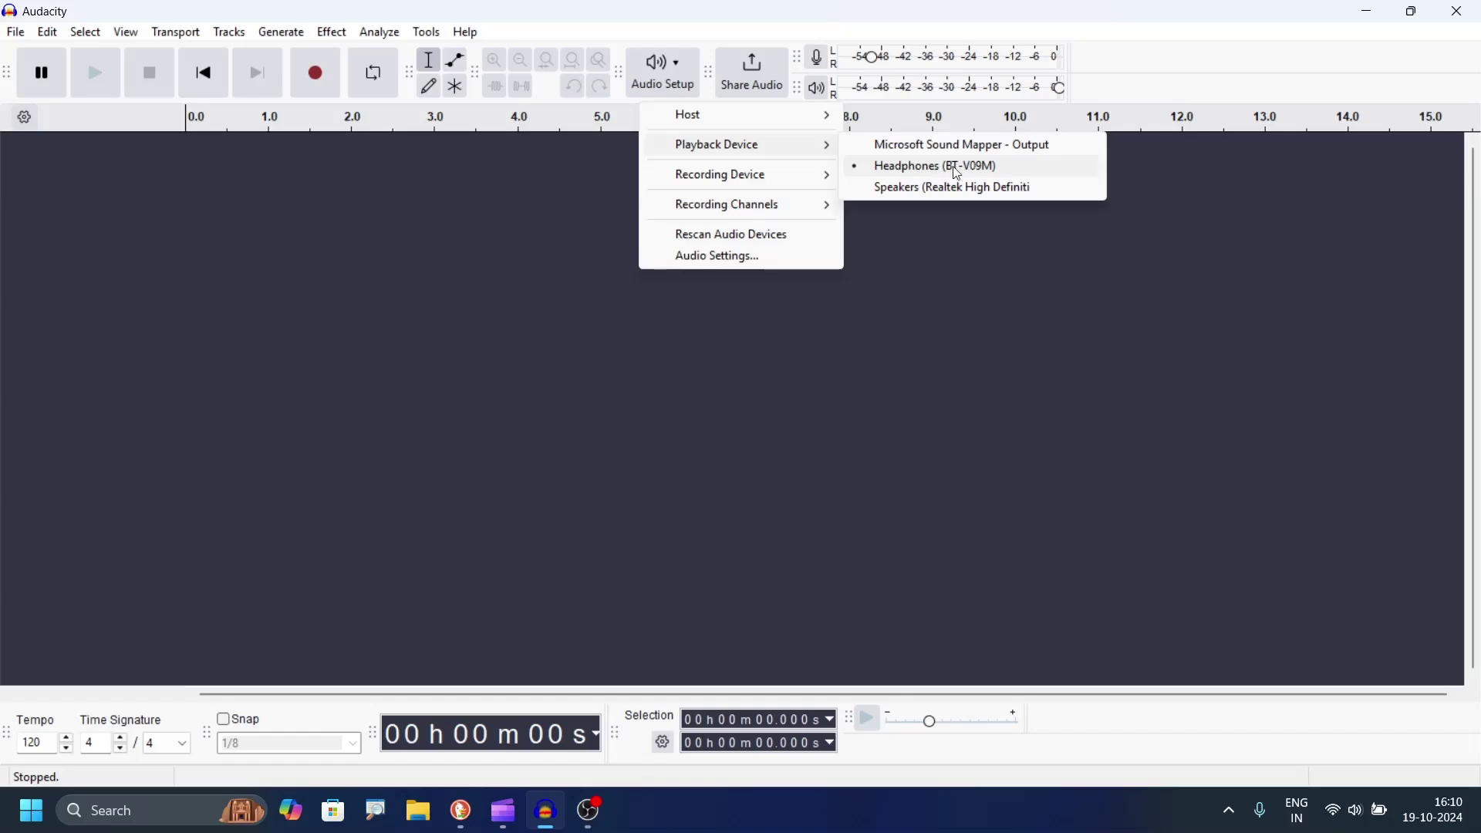
{"action": "mouse_move", "coordinate": [759, 189]}
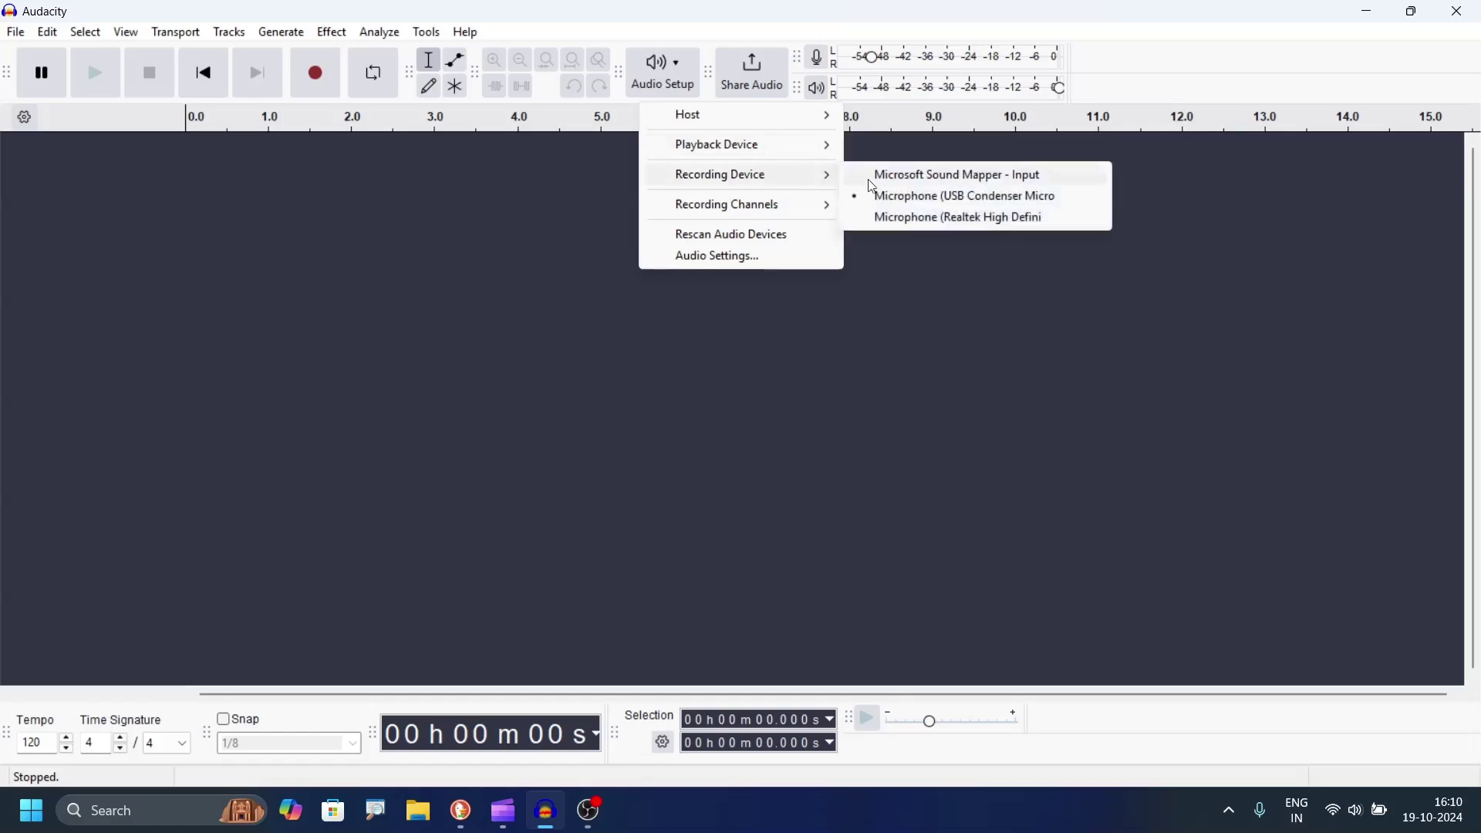
{"action": "left_click", "coordinate": [918, 199]}
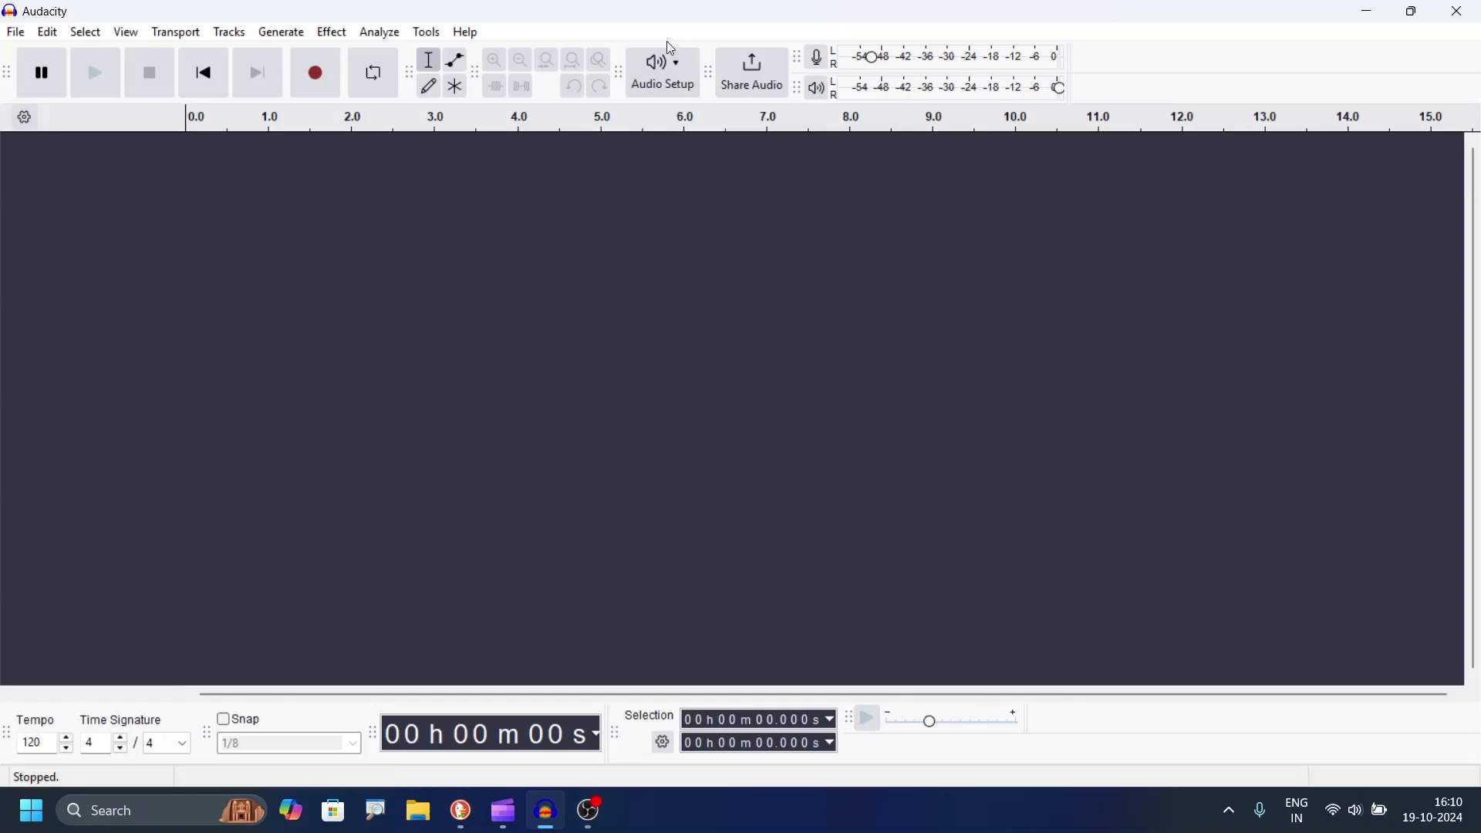
{"action": "left_click", "coordinate": [684, 77]}
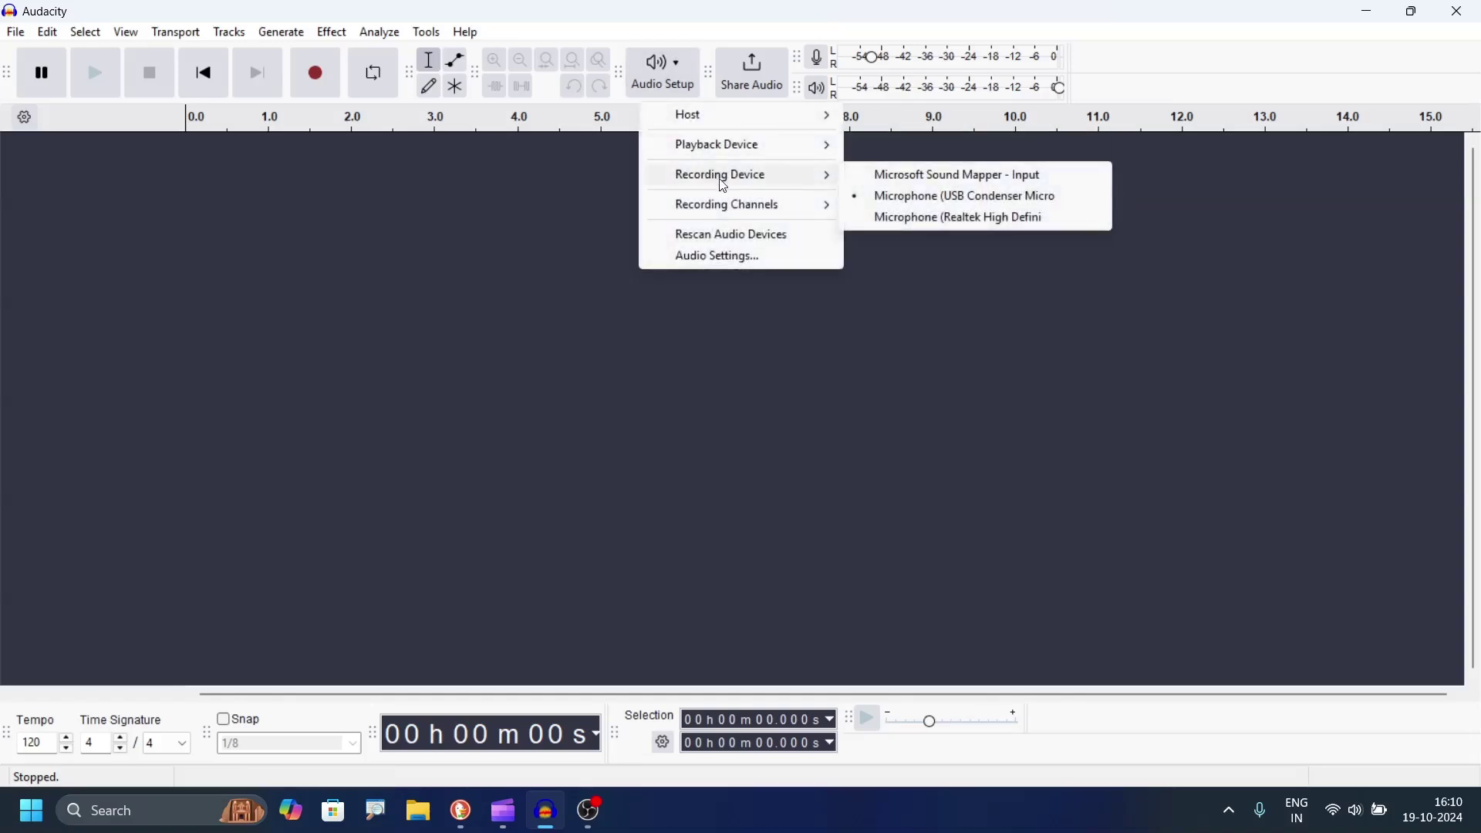
{"action": "mouse_move", "coordinate": [818, 185]}
{"action": "mouse_move", "coordinate": [772, 206]}
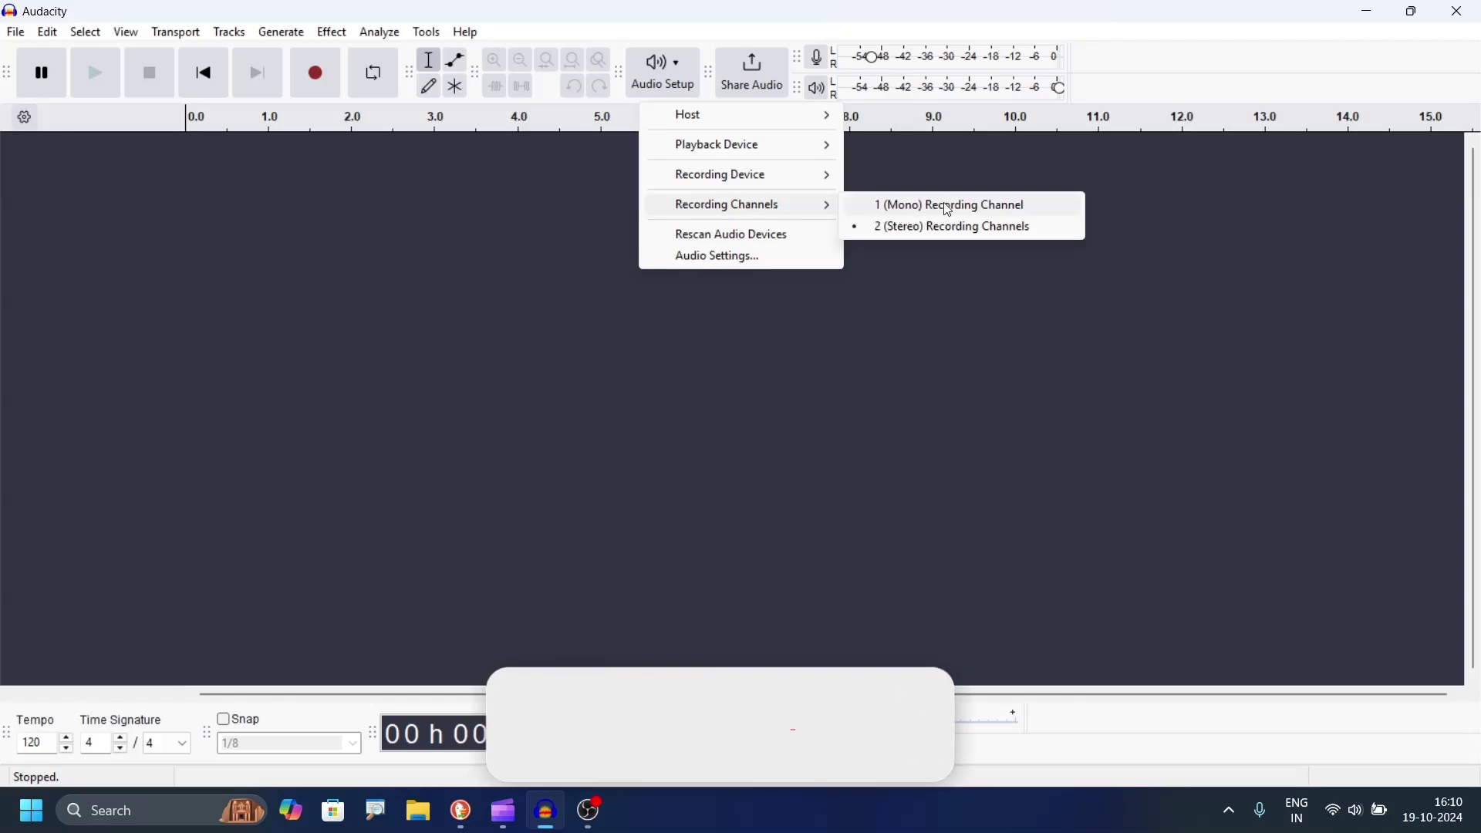
{"action": "left_click", "coordinate": [969, 204]}
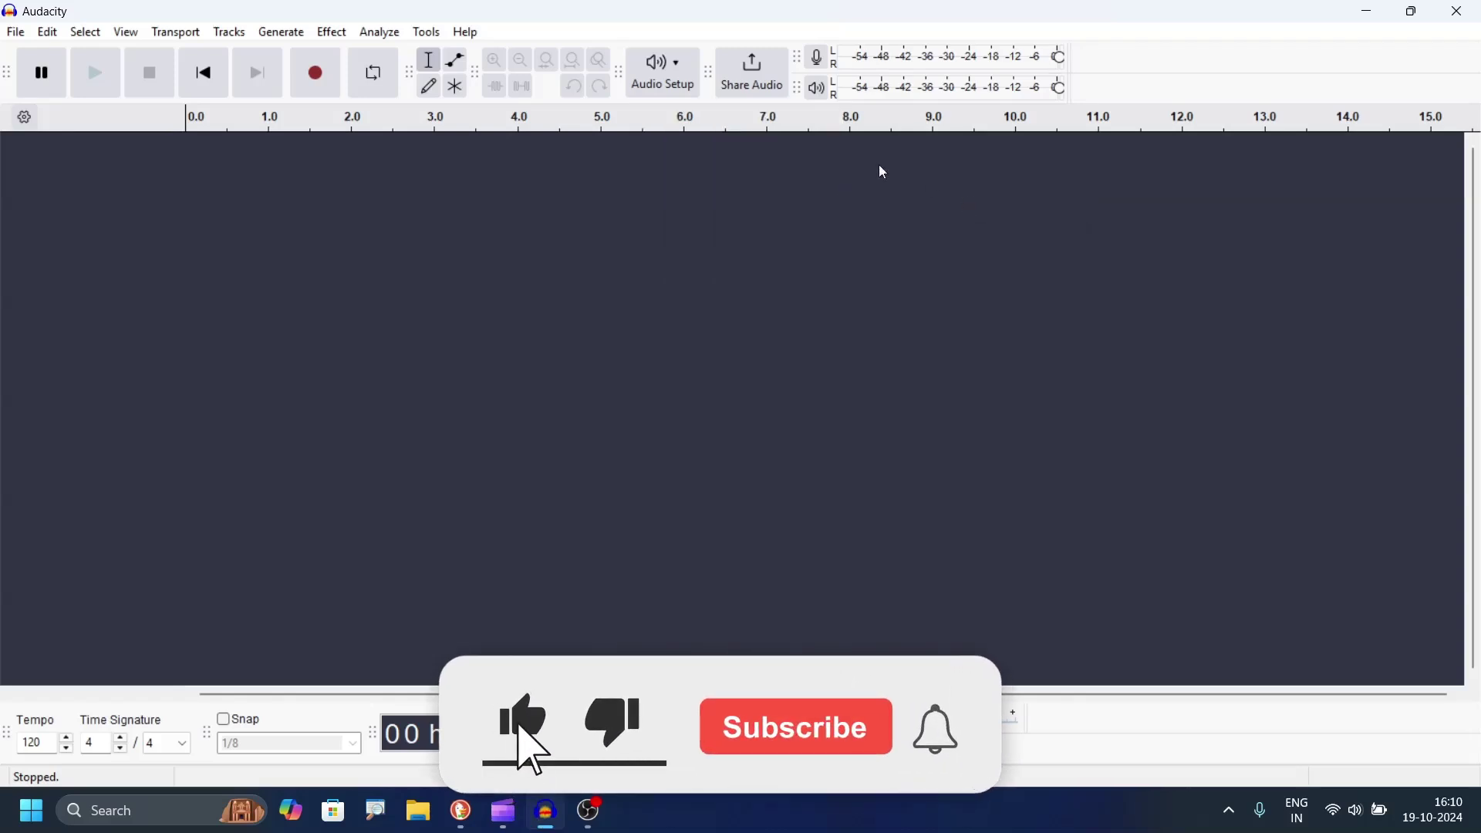
Review the playback device, recording device and channel choices in the audio settings
{"action": "left_click", "coordinate": [677, 64]}
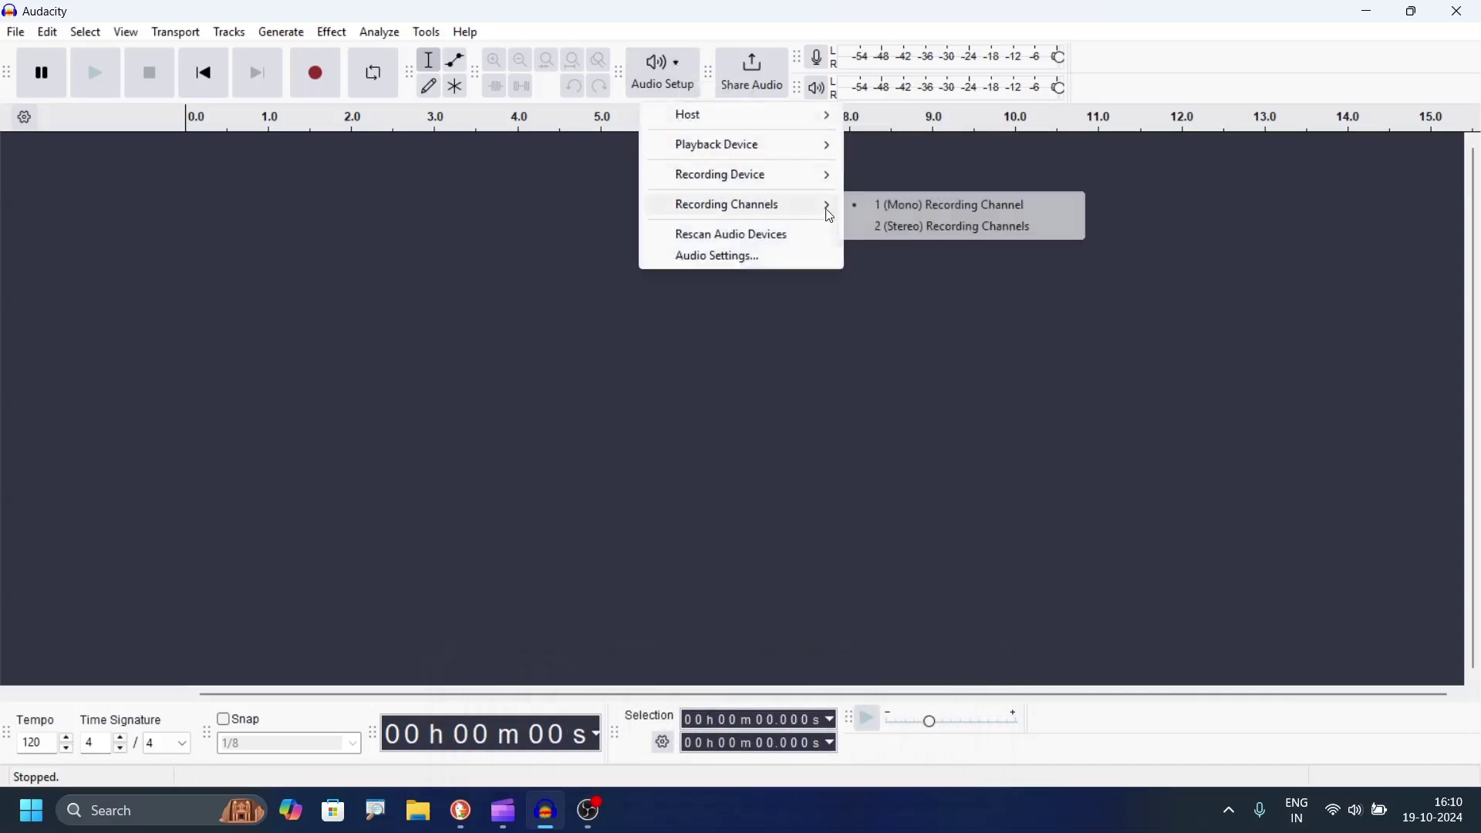
{"action": "left_click", "coordinate": [702, 257]}
{"action": "left_click", "coordinate": [642, 290]}
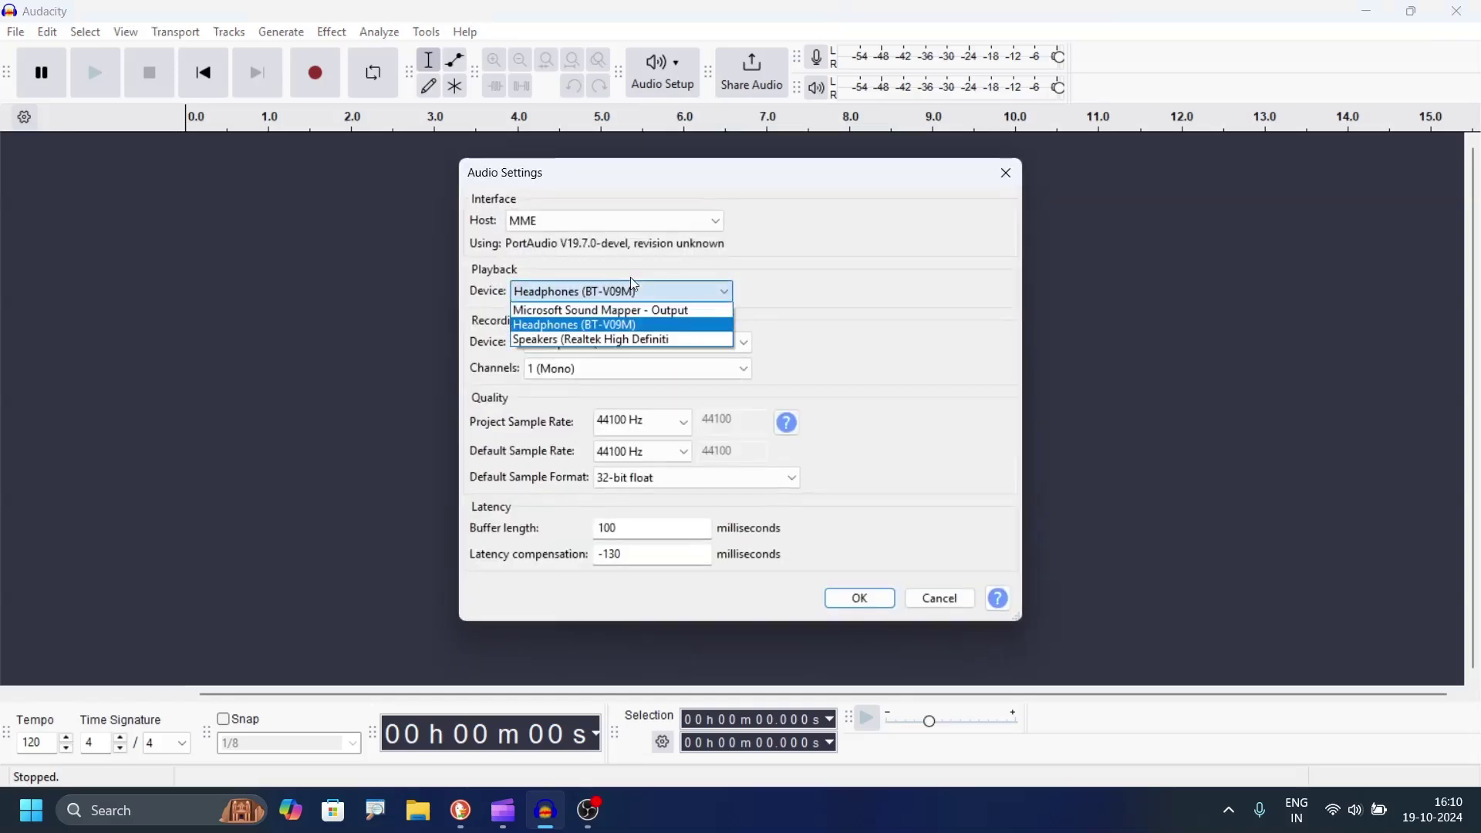
{"action": "left_click", "coordinate": [821, 231]}
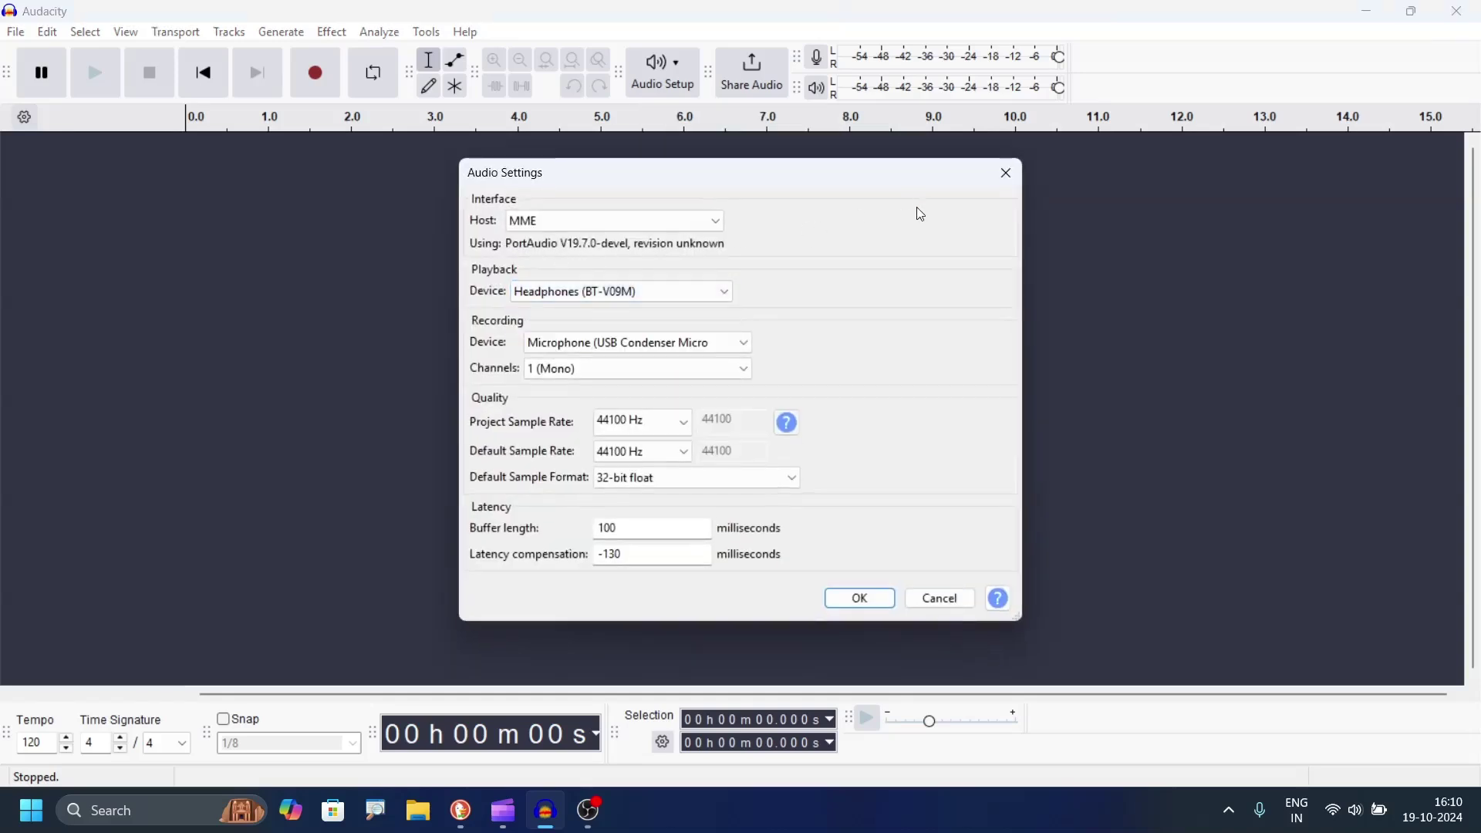
{"action": "left_click", "coordinate": [1025, 174]}
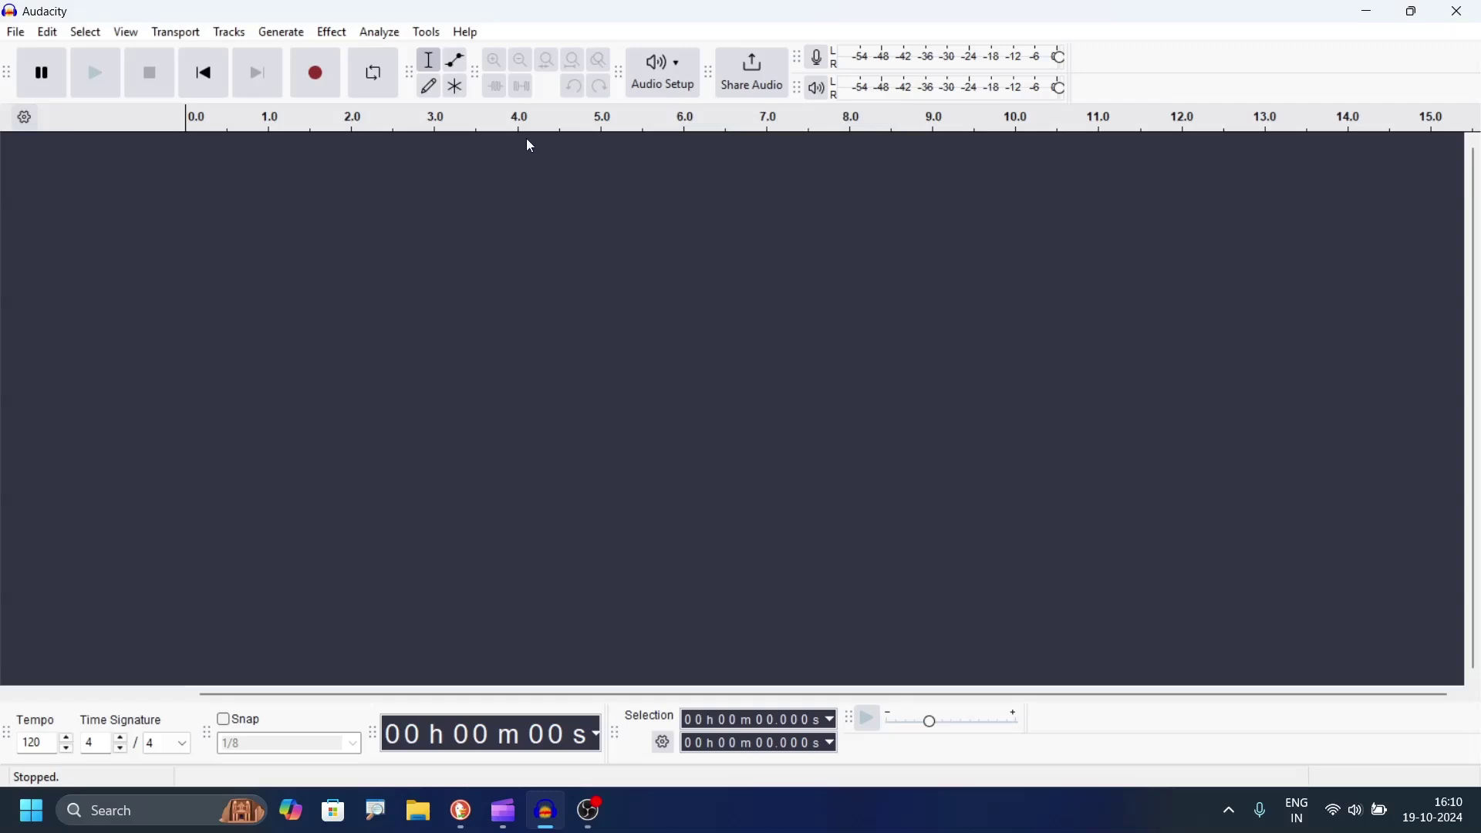
Add a new mono track to the project
{"action": "left_click", "coordinate": [238, 37]}
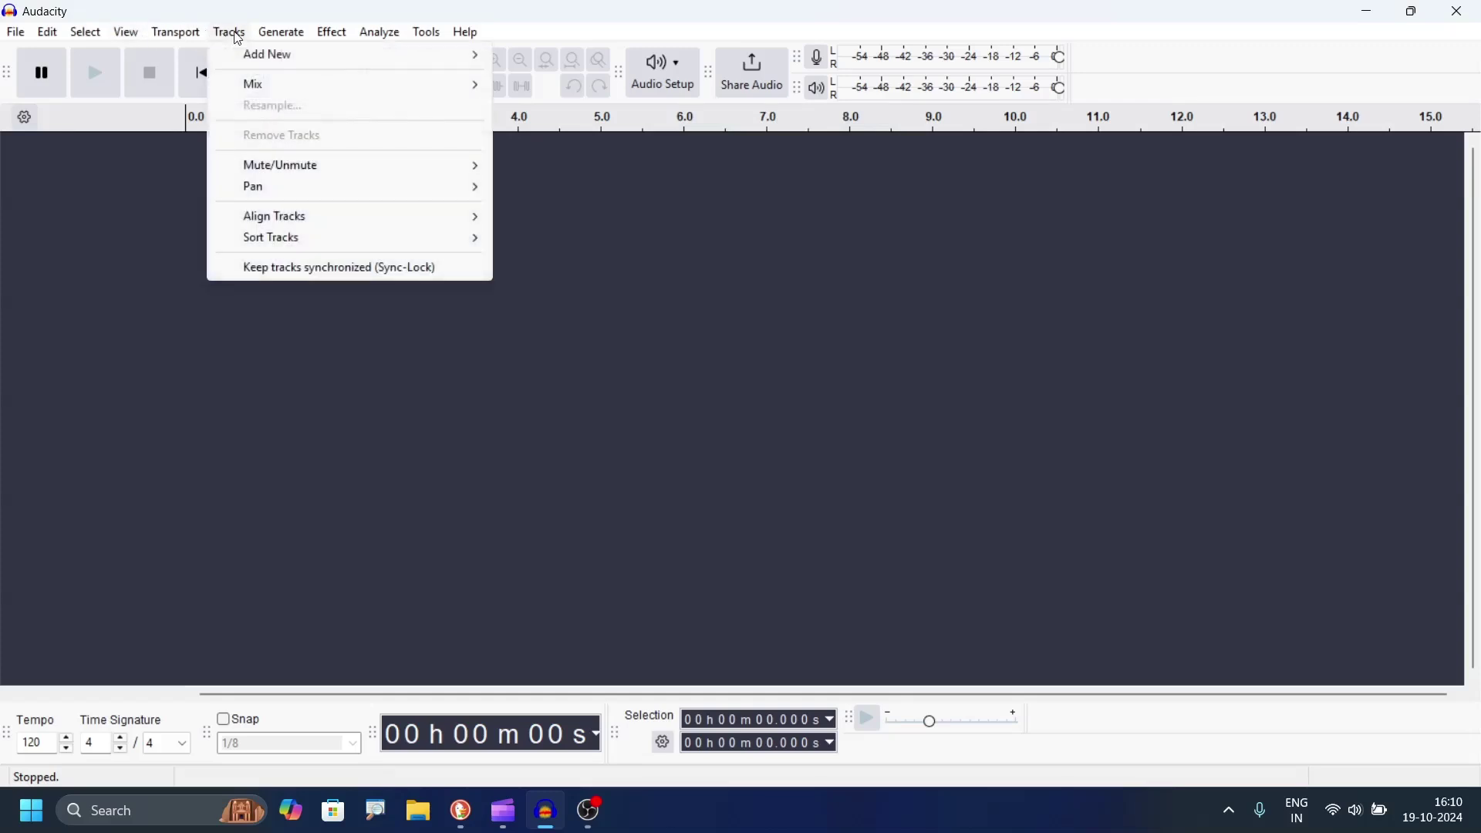
{"action": "mouse_move", "coordinate": [277, 32]}
{"action": "mouse_move", "coordinate": [231, 34]}
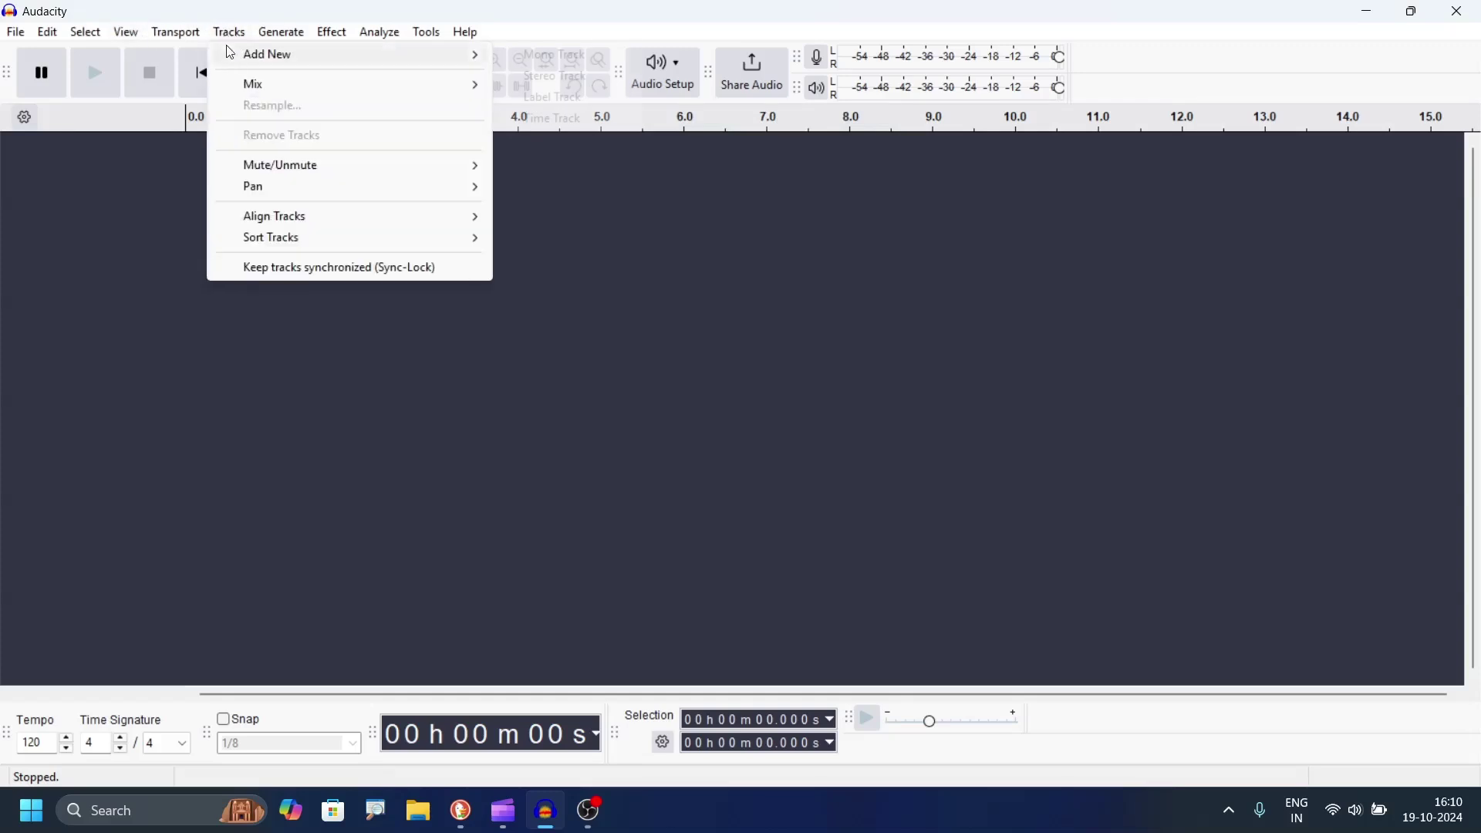
{"action": "mouse_move", "coordinate": [238, 64]}
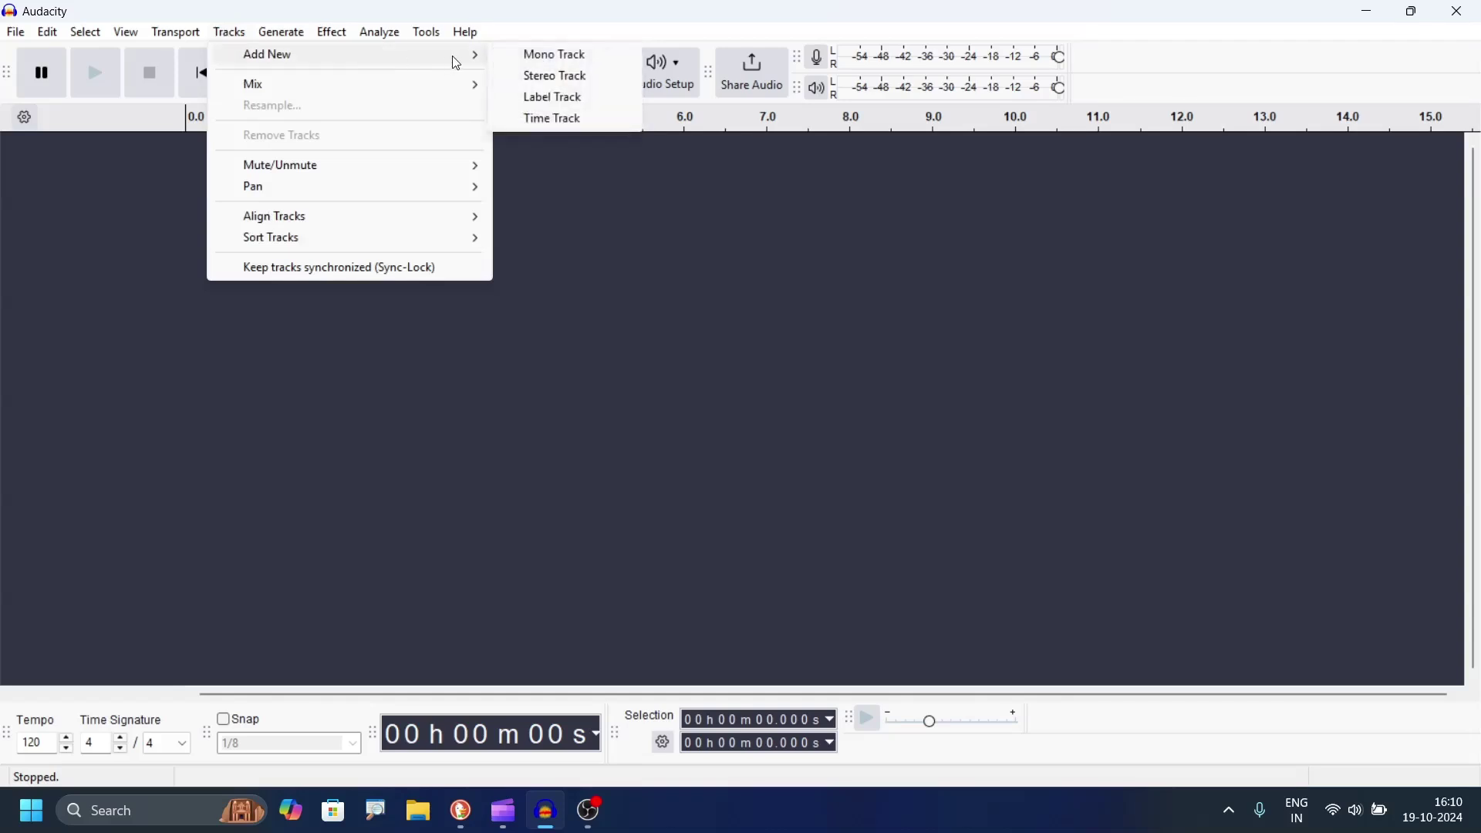
{"action": "left_click", "coordinate": [550, 55]}
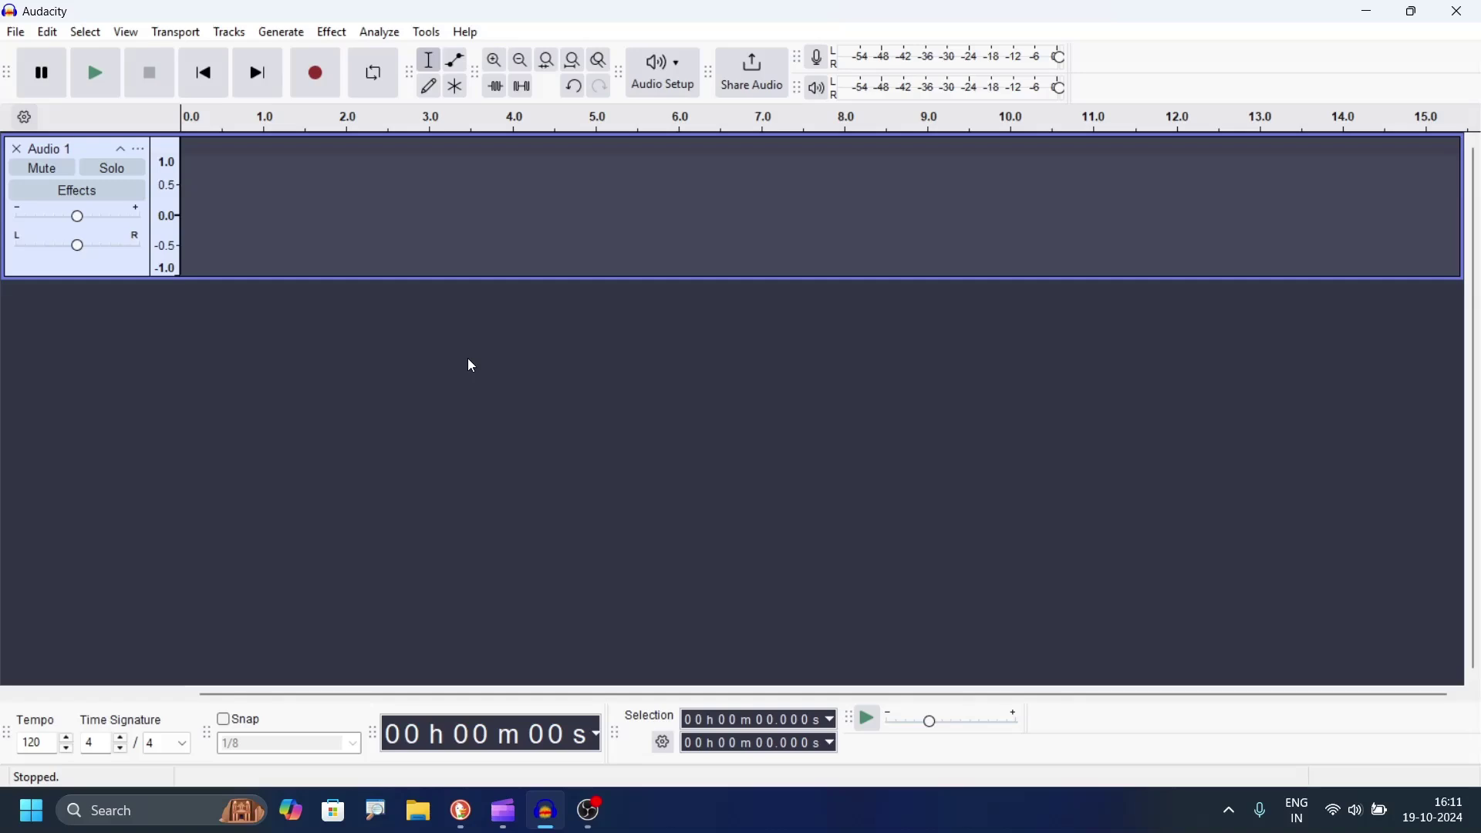
Define a looping region from 0 to about 4 seconds on the timeline and start recording on the mono track
{"action": "left_click_drag", "start_coordinate": [183, 118], "coordinate": [514, 117]}
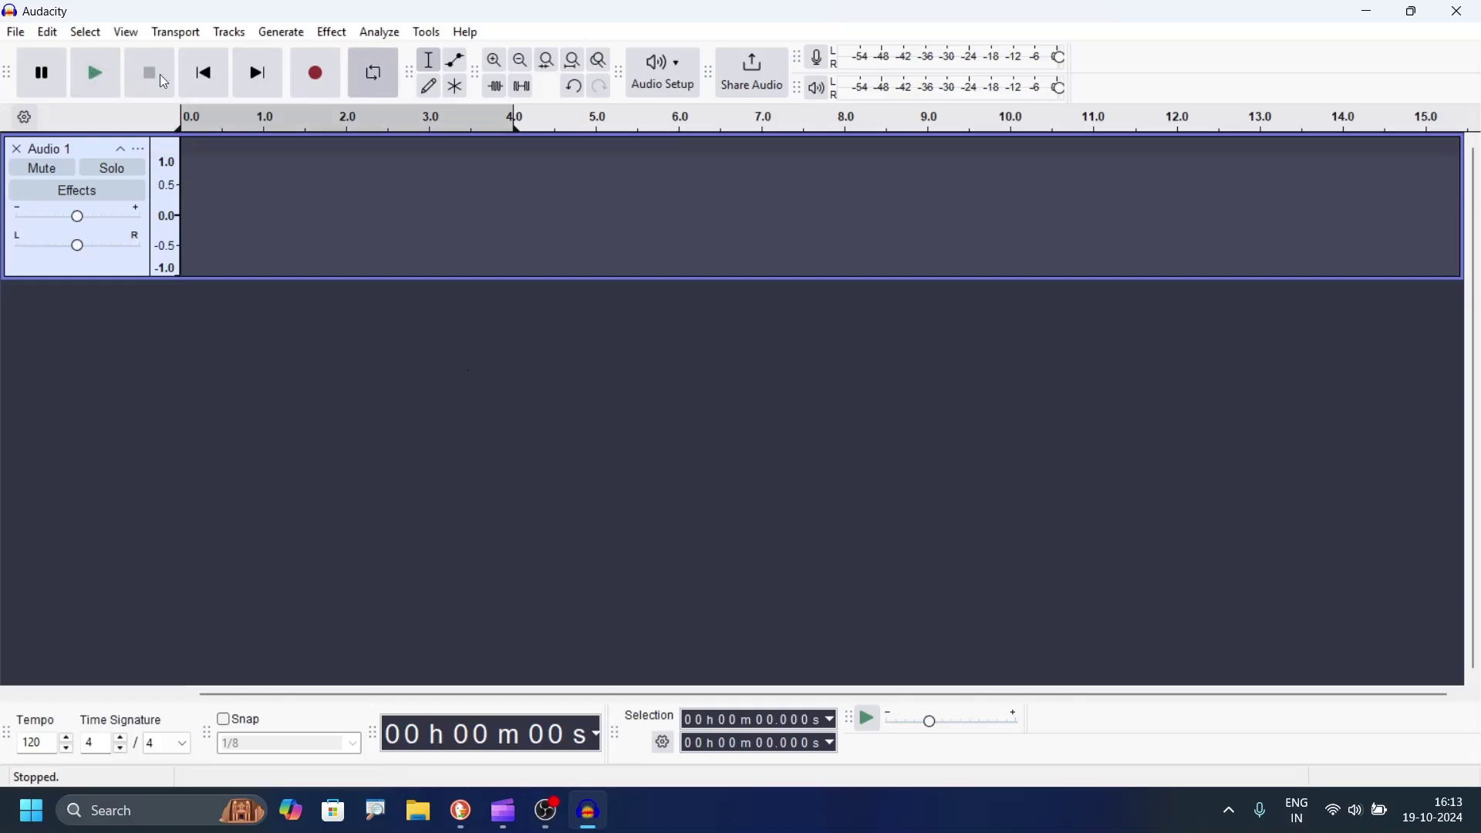
{"action": "left_click", "coordinate": [321, 71]}
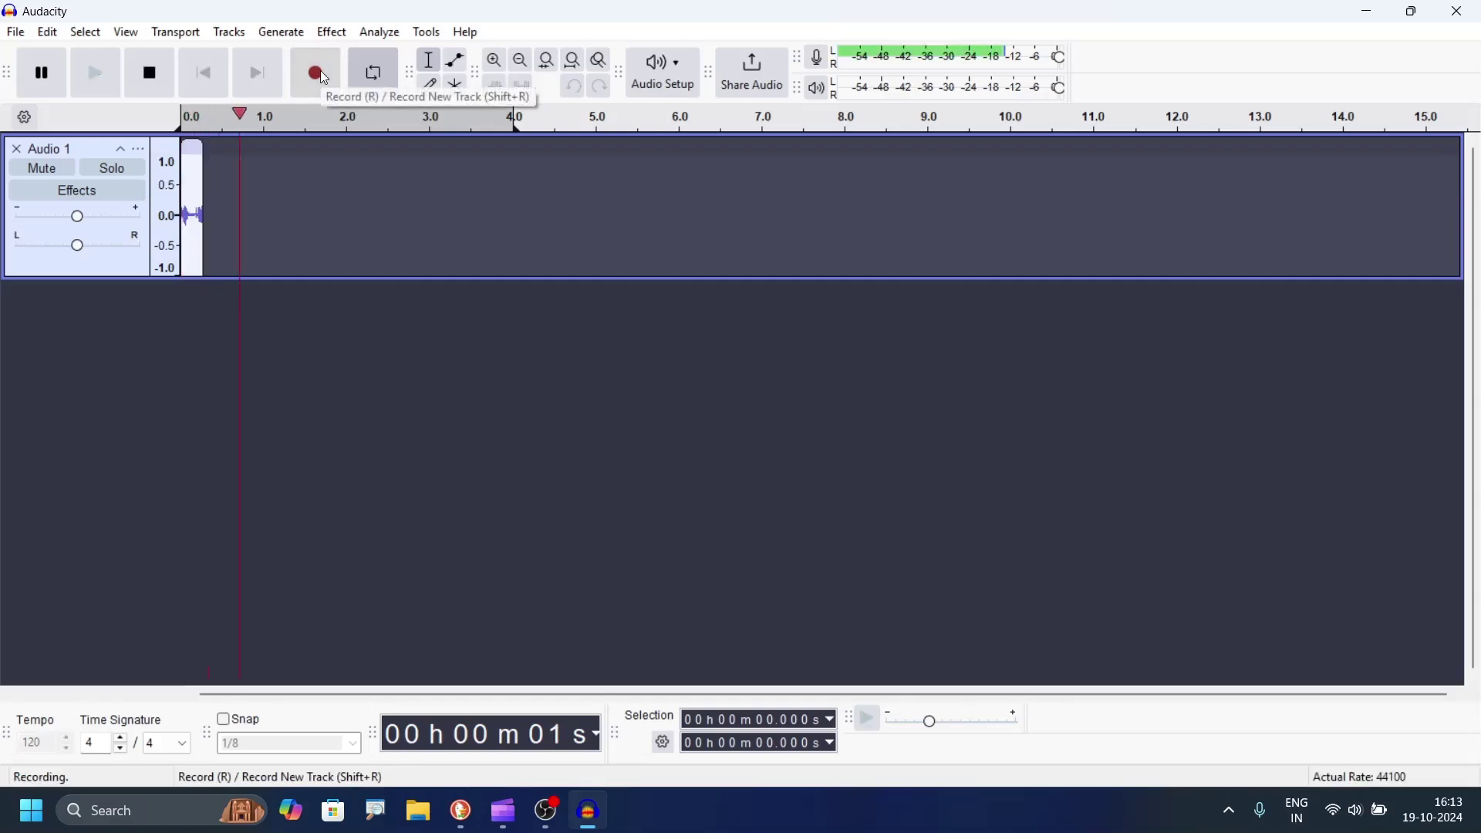